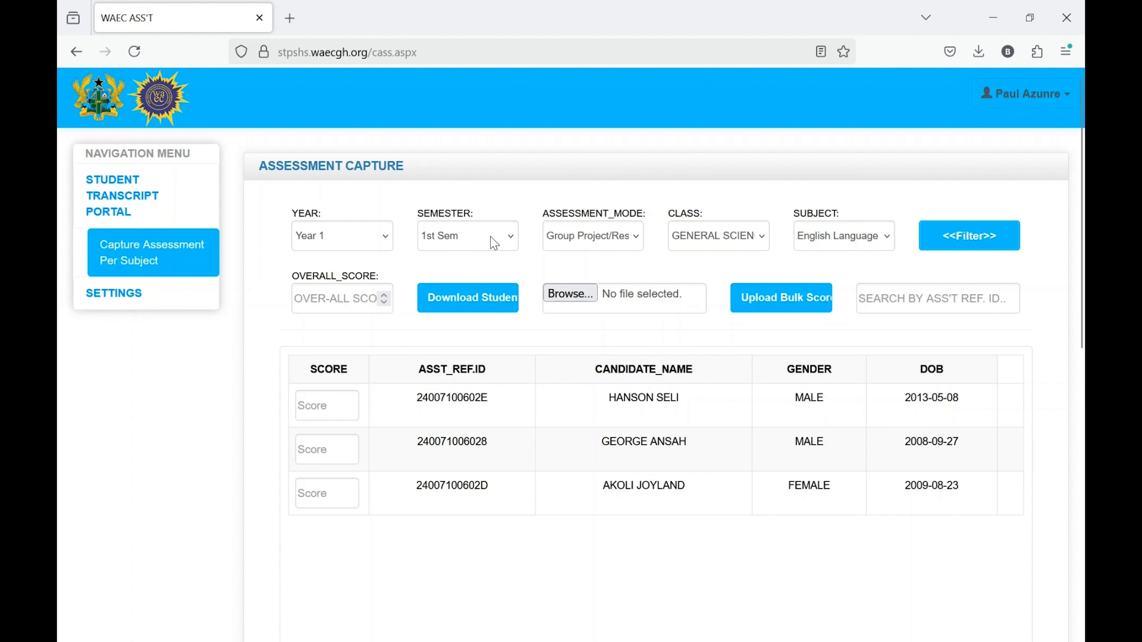
Download the student list, open StudentData(3).xlsm in Excel, and enable its editing and macro content.
{"action": "left_click", "coordinate": [478, 313]}
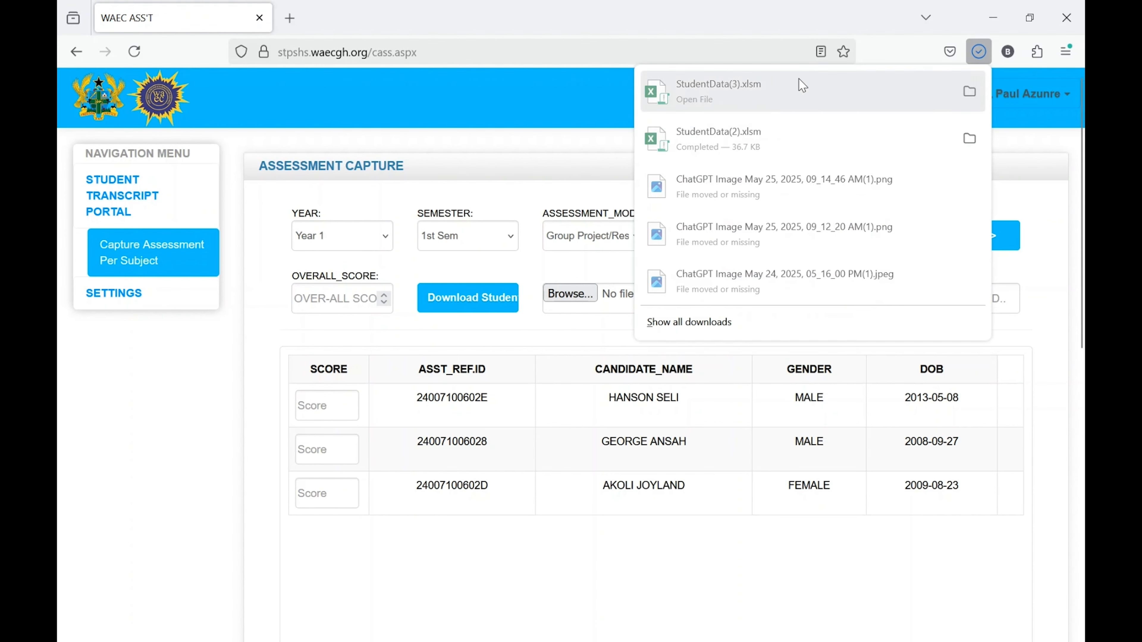
{"action": "left_click", "coordinate": [796, 90]}
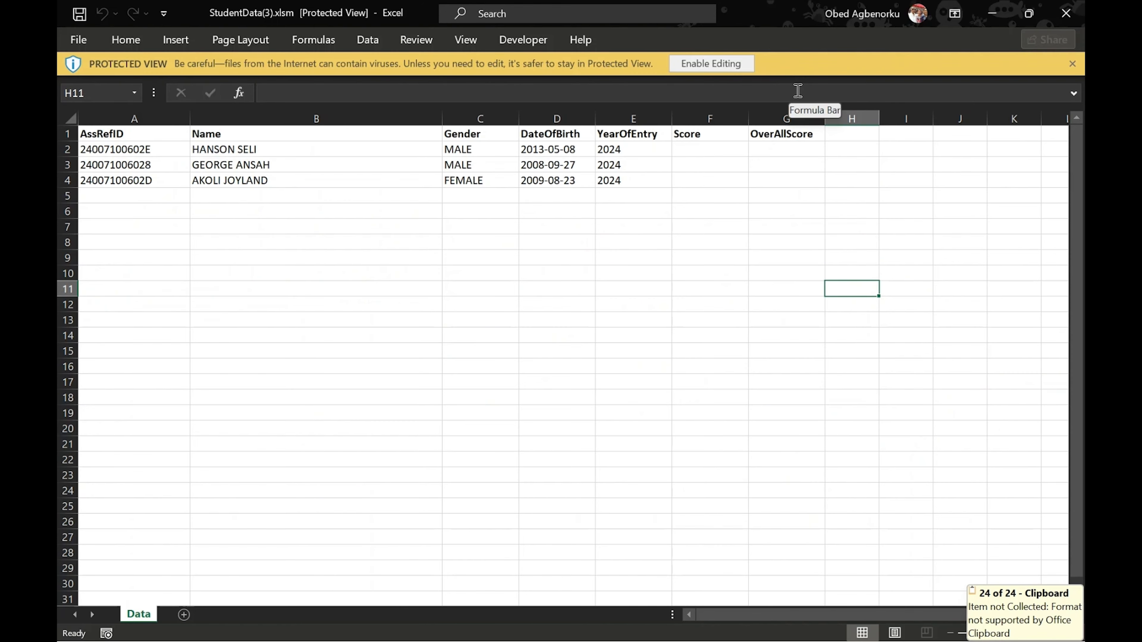
{"action": "left_click", "coordinate": [704, 67]}
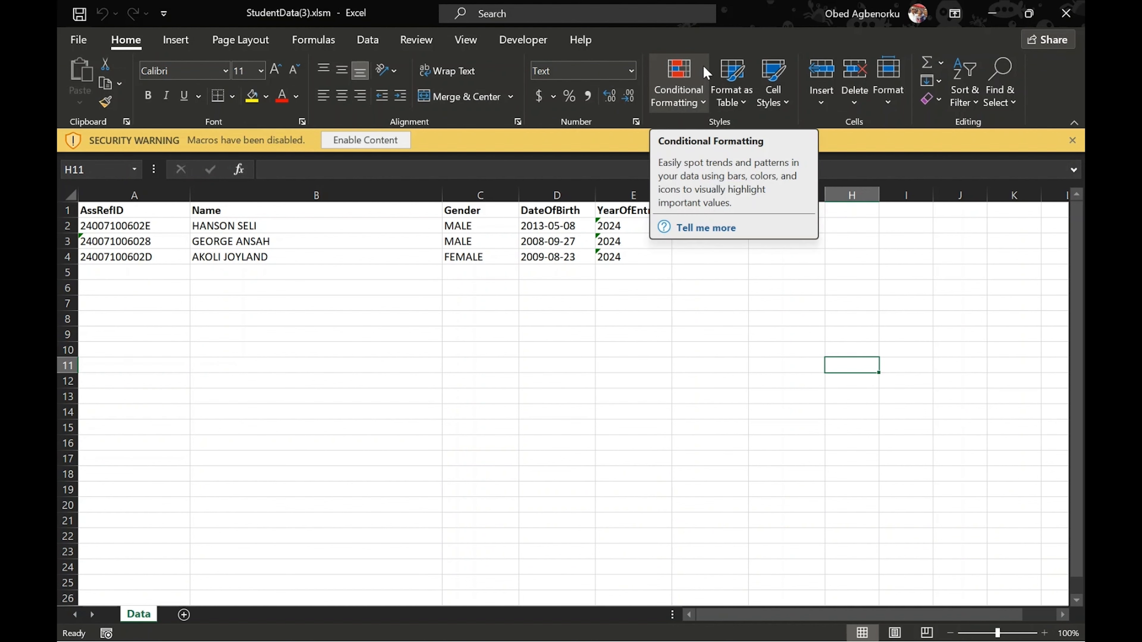
{"action": "left_click", "coordinate": [397, 143]}
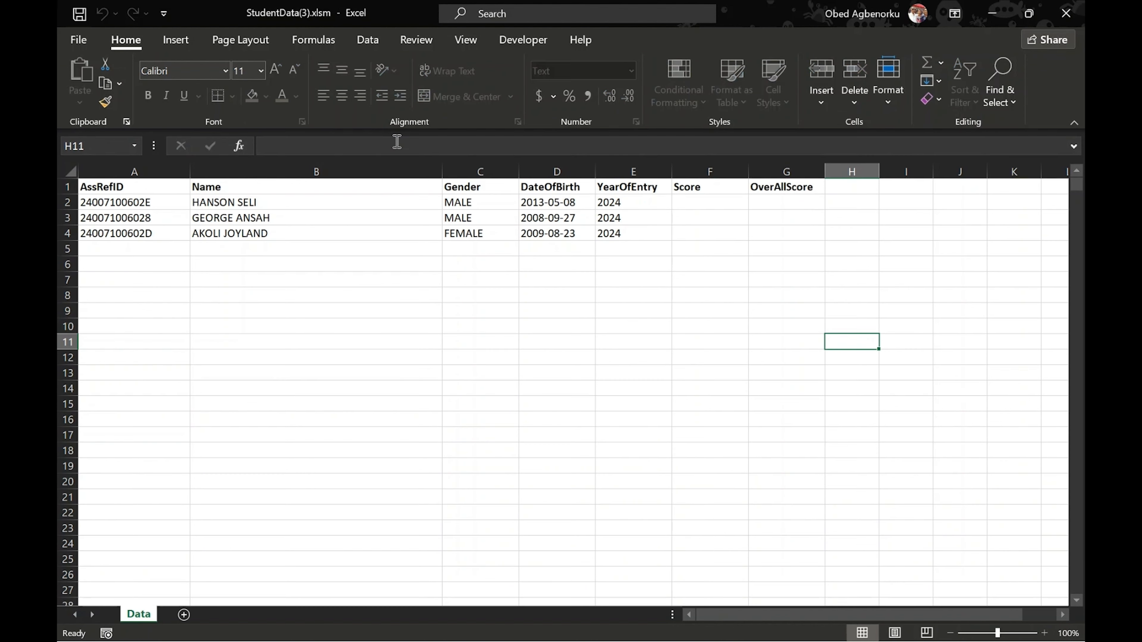
Check the input validation hints on the Score and OverAllScore cells of the student rows.
{"action": "left_click", "coordinate": [687, 207]}
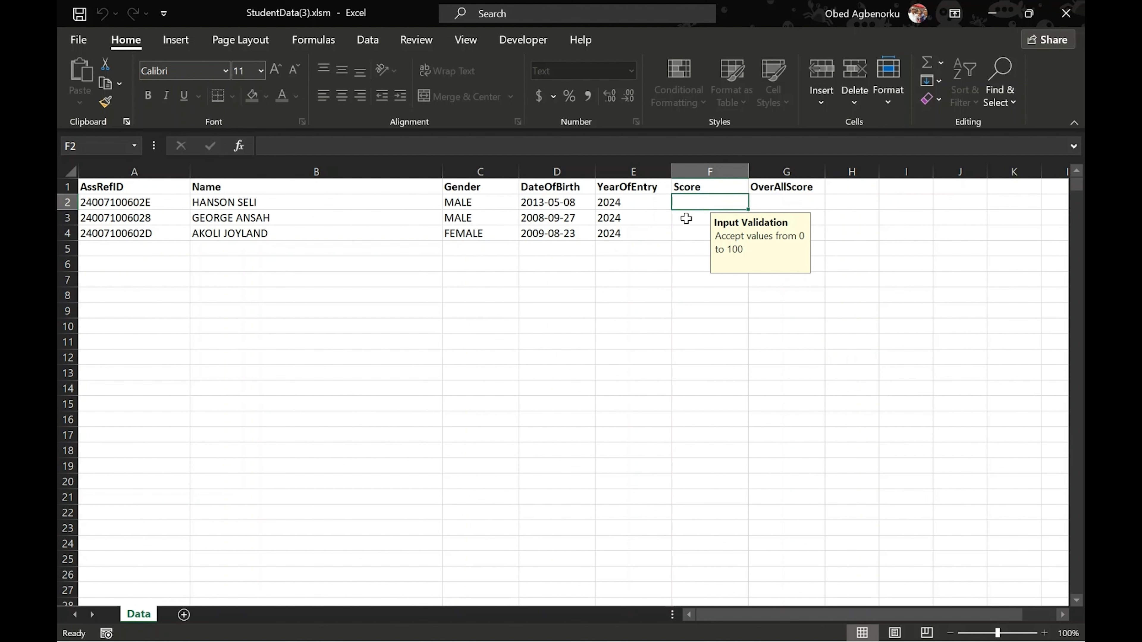
{"action": "left_click", "coordinate": [685, 218]}
{"action": "left_click", "coordinate": [790, 203]}
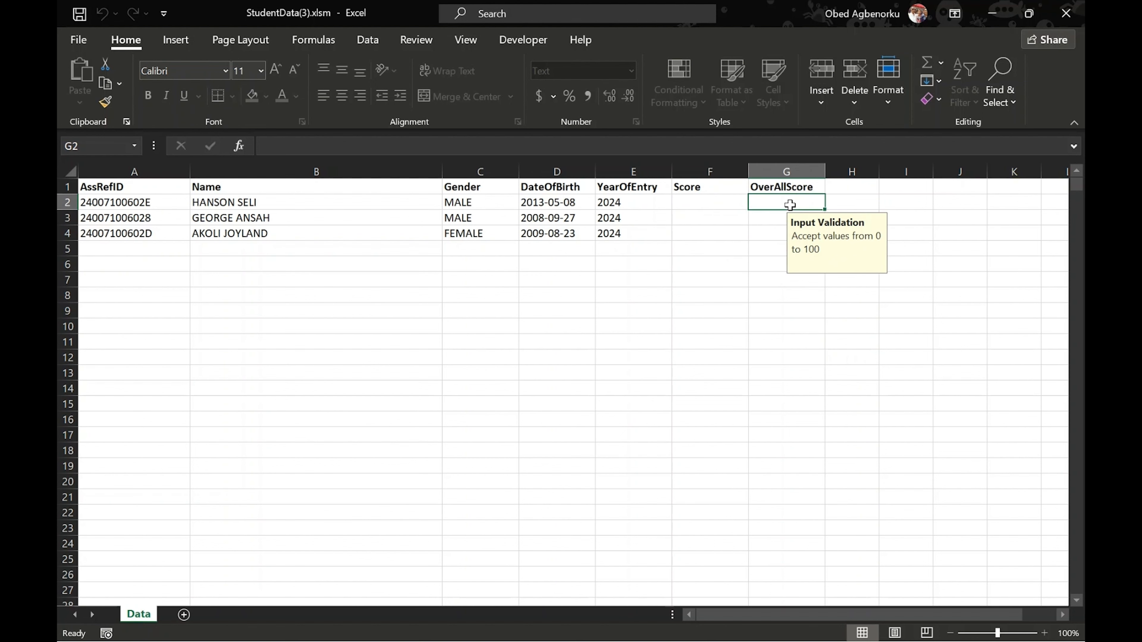
{"action": "left_click", "coordinate": [786, 228]}
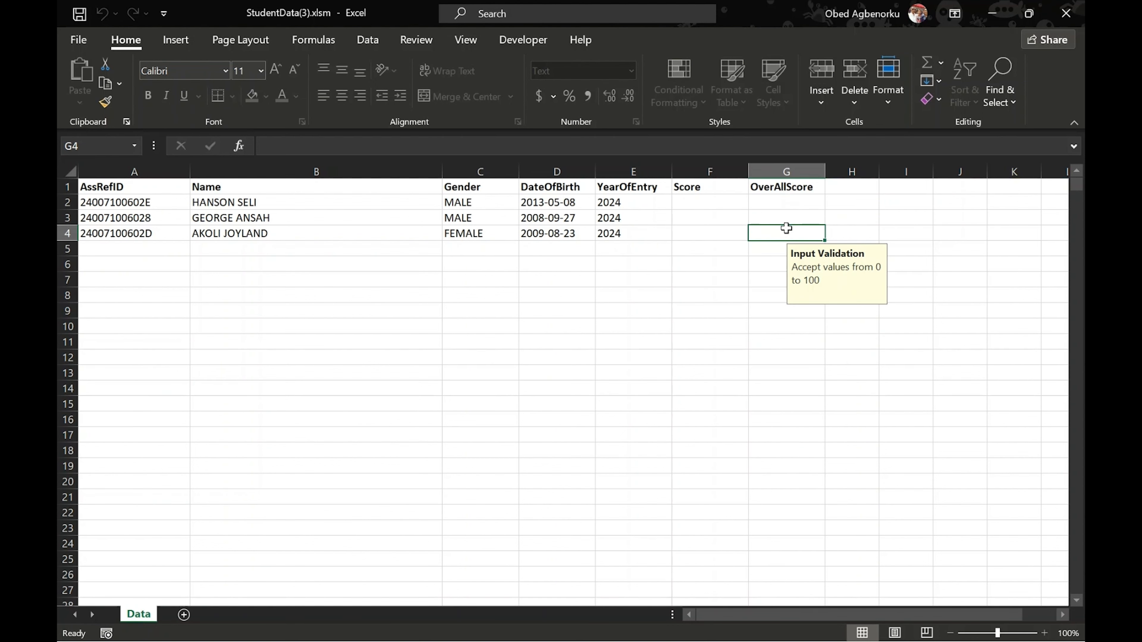
{"action": "left_click", "coordinate": [772, 199]}
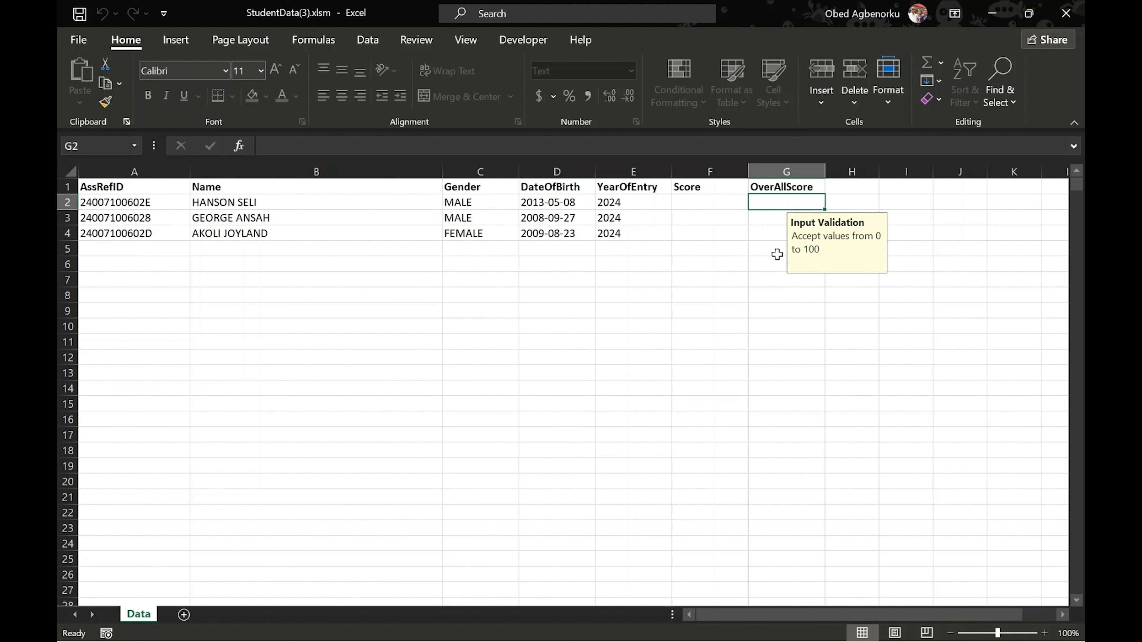
{"action": "left_click", "coordinate": [697, 202]}
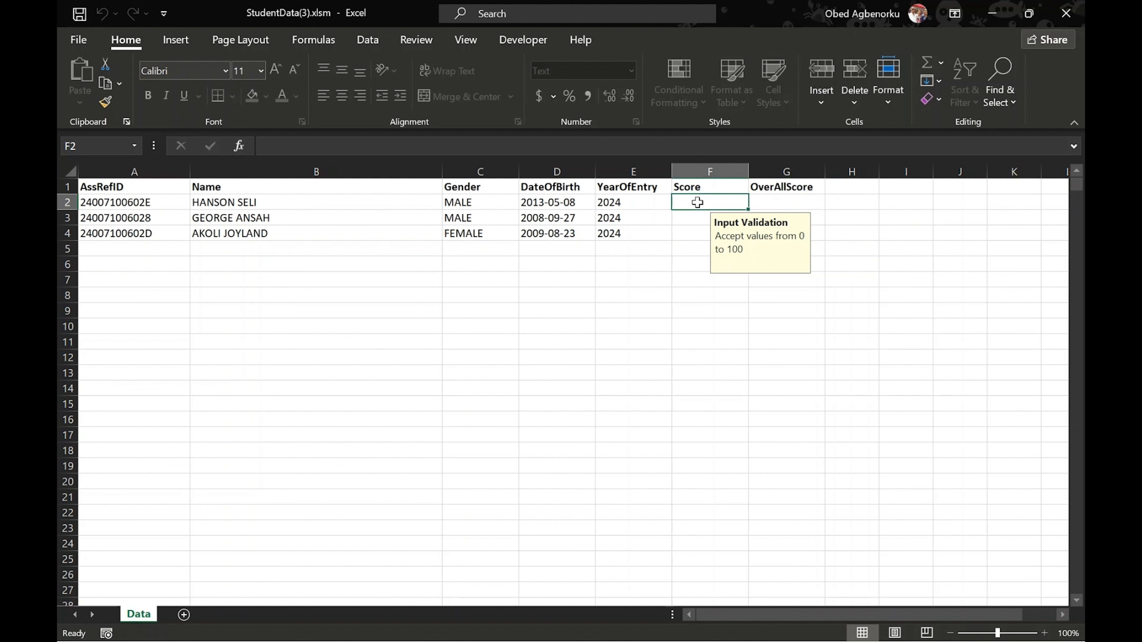
Try to delete a student's prefilled details from row 2 of the sheet.
{"action": "left_click", "coordinate": [90, 202]}
{"action": "left_click", "coordinate": [243, 187]}
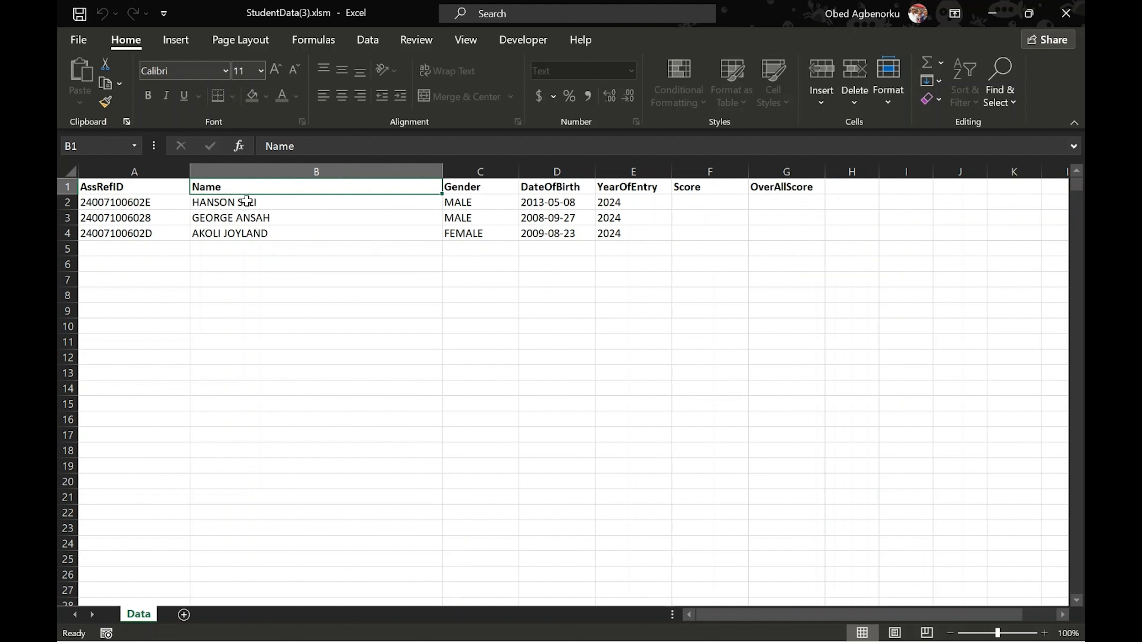
{"action": "left_click", "coordinate": [255, 217]}
{"action": "left_click", "coordinate": [496, 198]}
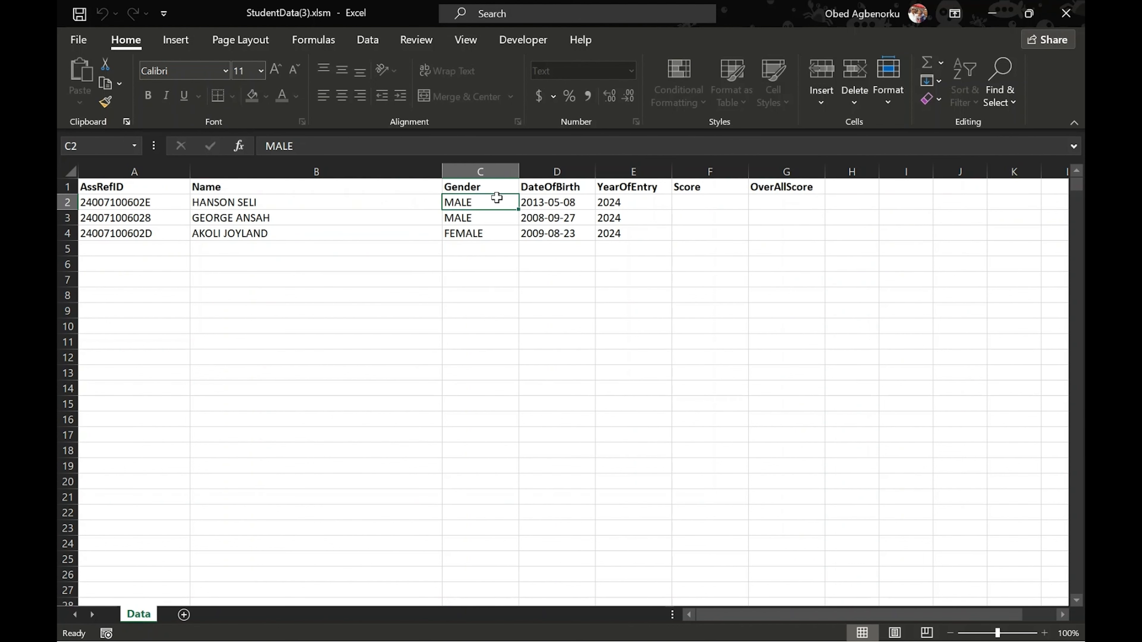
{"action": "key", "text": "Delete"}
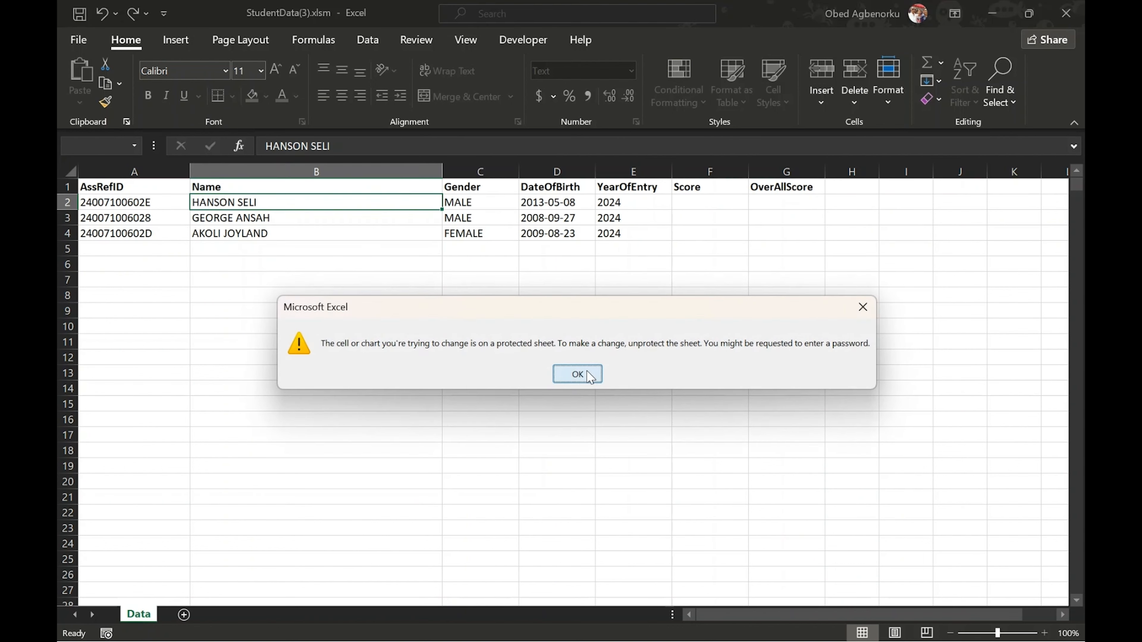
{"action": "left_click", "coordinate": [577, 374]}
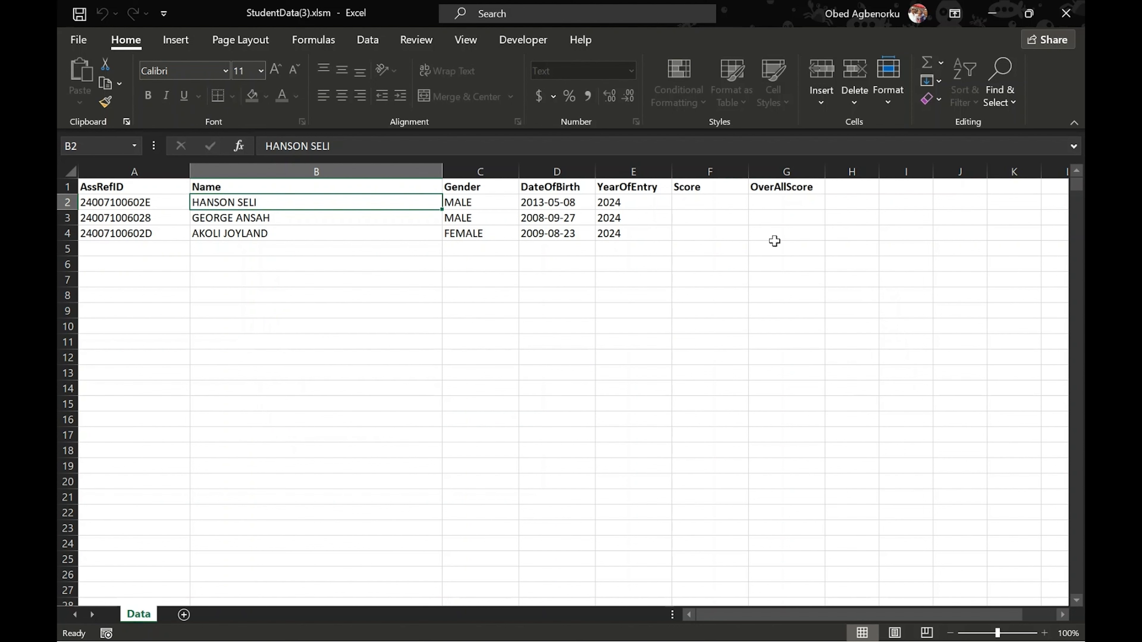
Enter 100 as the OverAllScore for all three students in cells G2 to G4.
{"action": "left_click", "coordinate": [800, 203]}
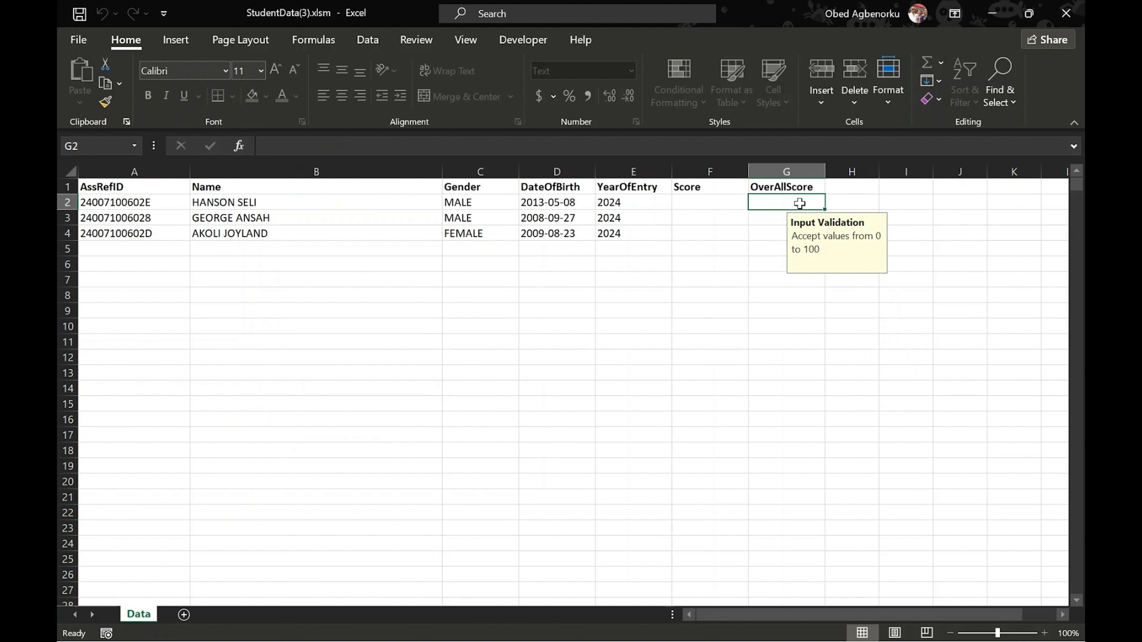
{"action": "type", "text": "100"}
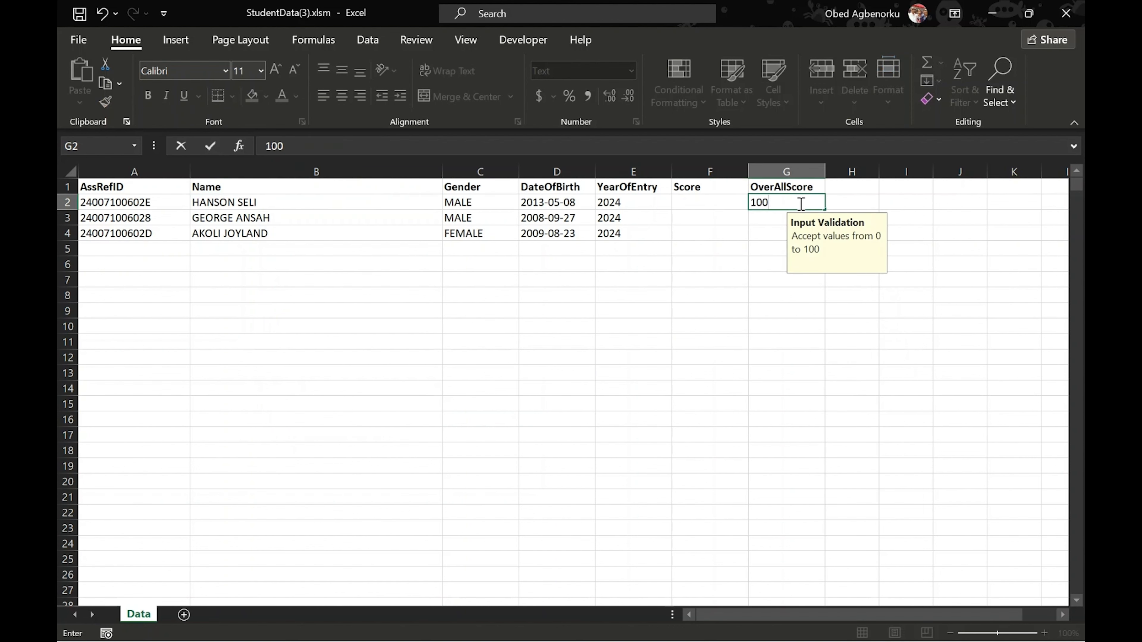
{"action": "key", "text": "Return"}
{"action": "type", "text": "100"}
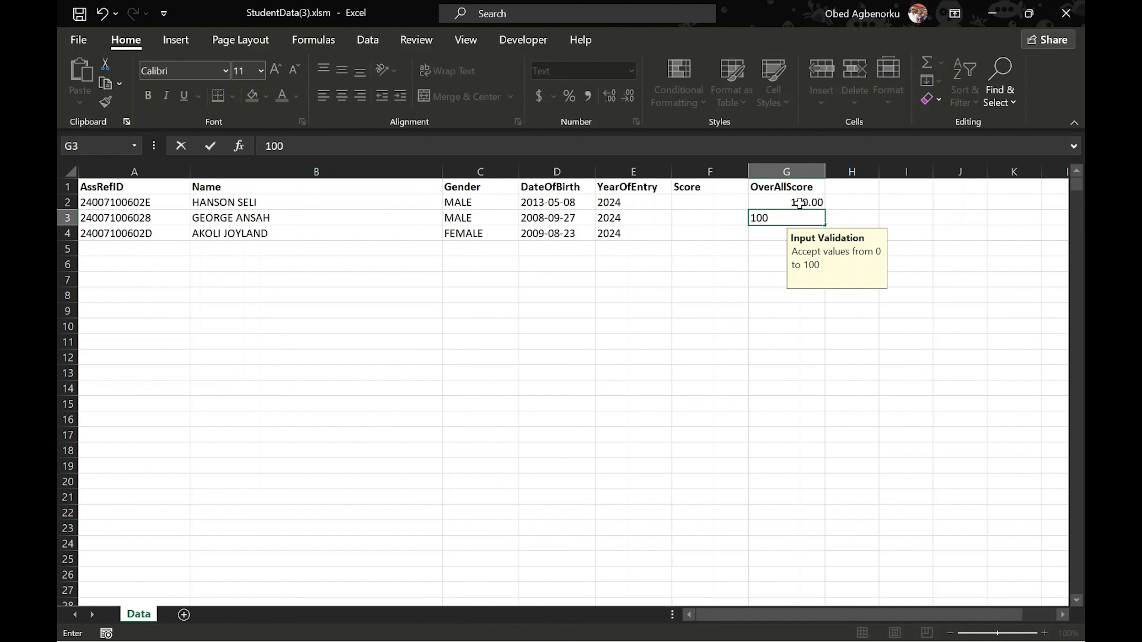
{"action": "key", "text": "Return"}
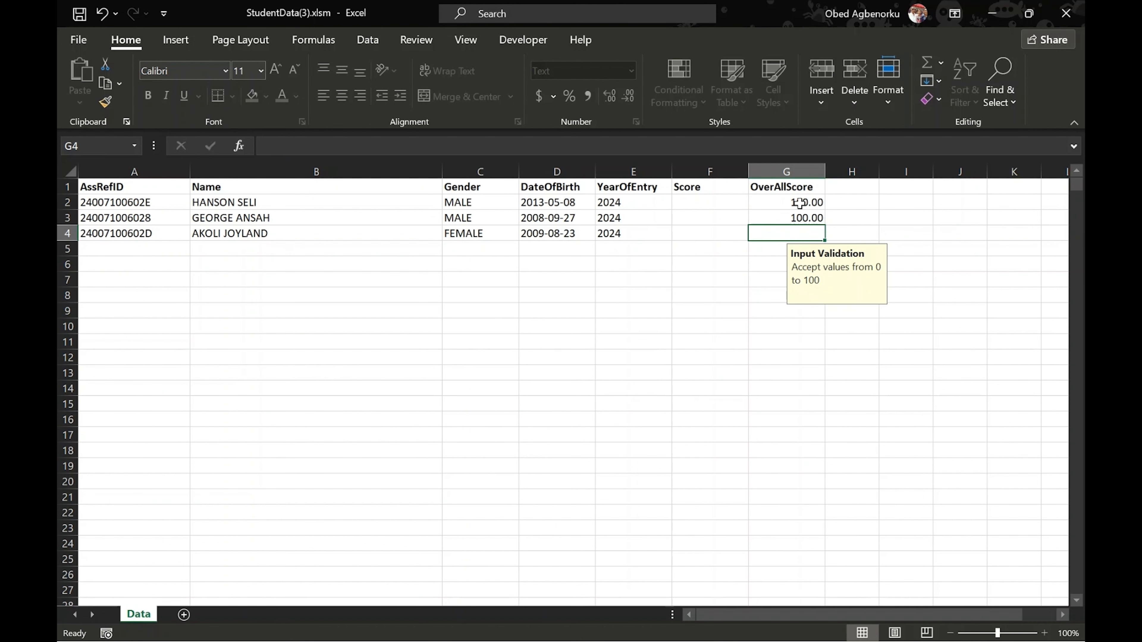
{"action": "type", "text": "100"}
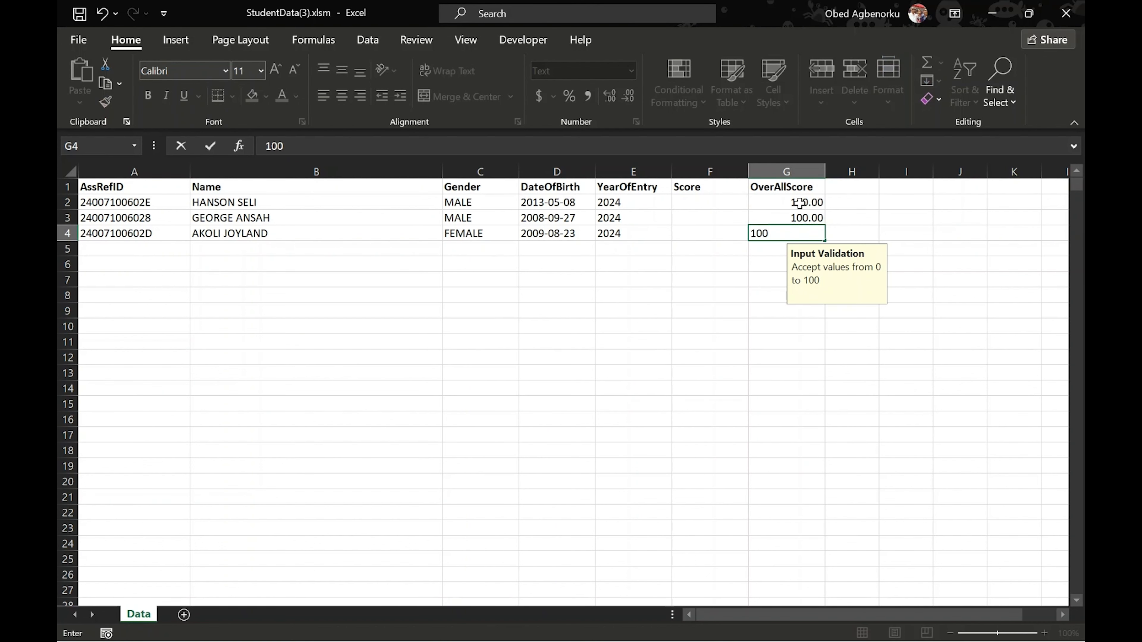
{"action": "left_click", "coordinate": [697, 201]}
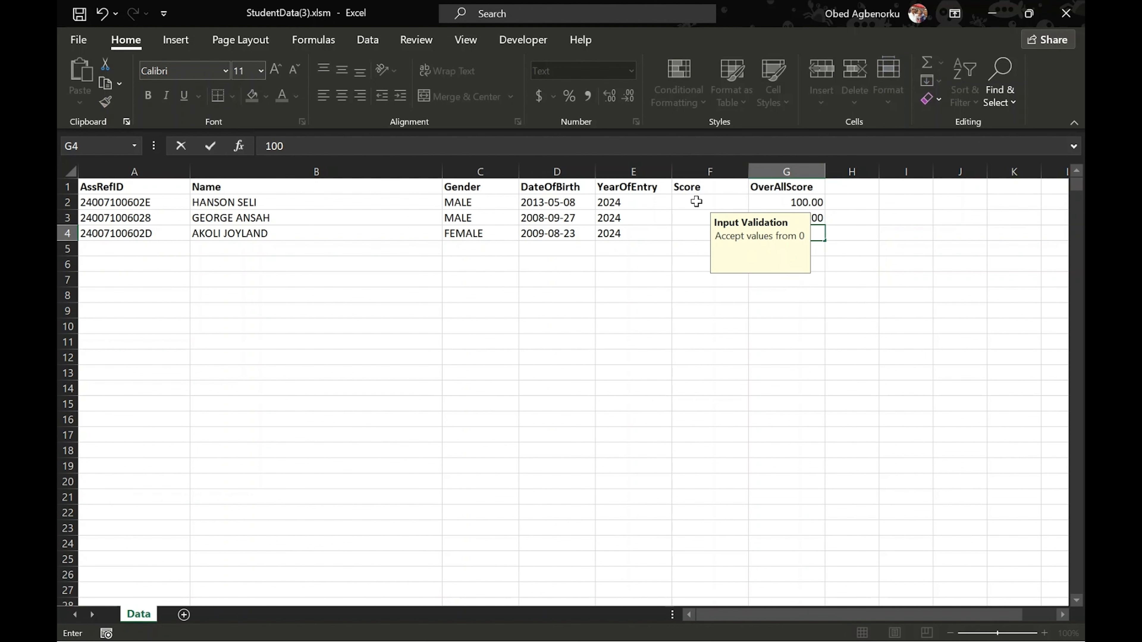
{"action": "left_click", "coordinate": [638, 215]}
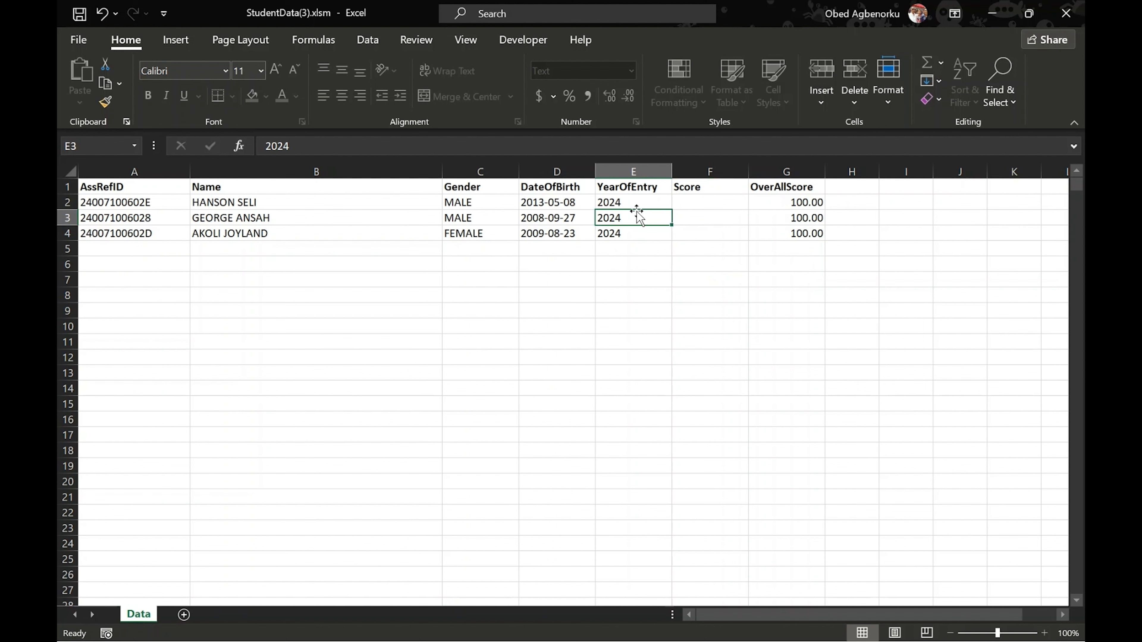
Enter the Score values 89, 78 and 82 for the three students in cells F2 to F4.
{"action": "left_click", "coordinate": [722, 201]}
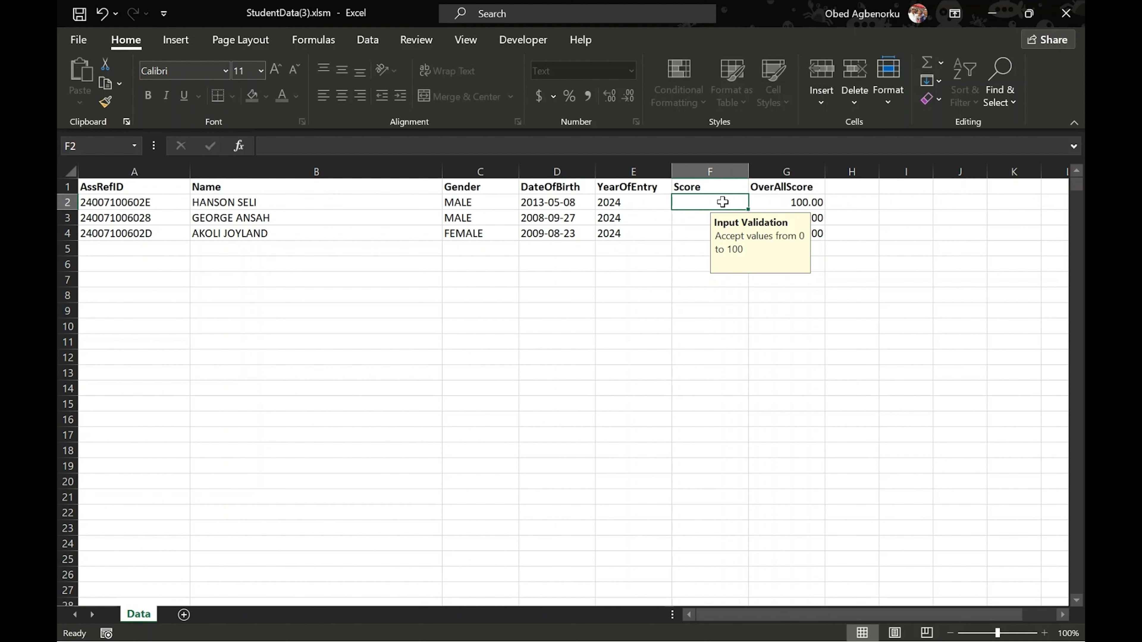
{"action": "type", "text": "89"}
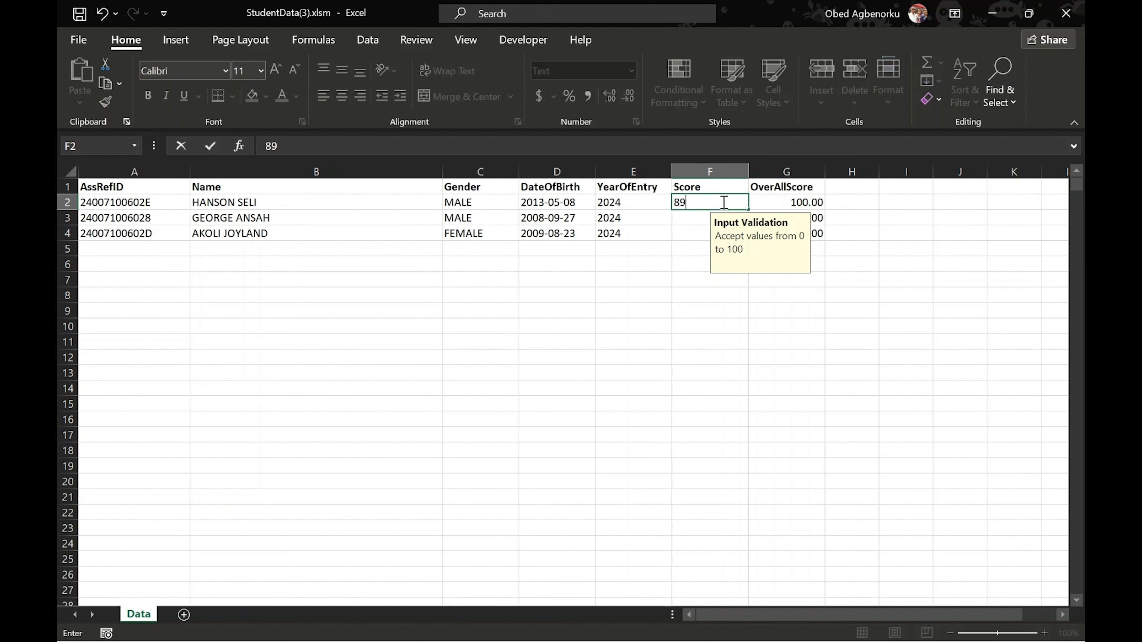
{"action": "key", "text": "Return"}
{"action": "type", "text": "78"}
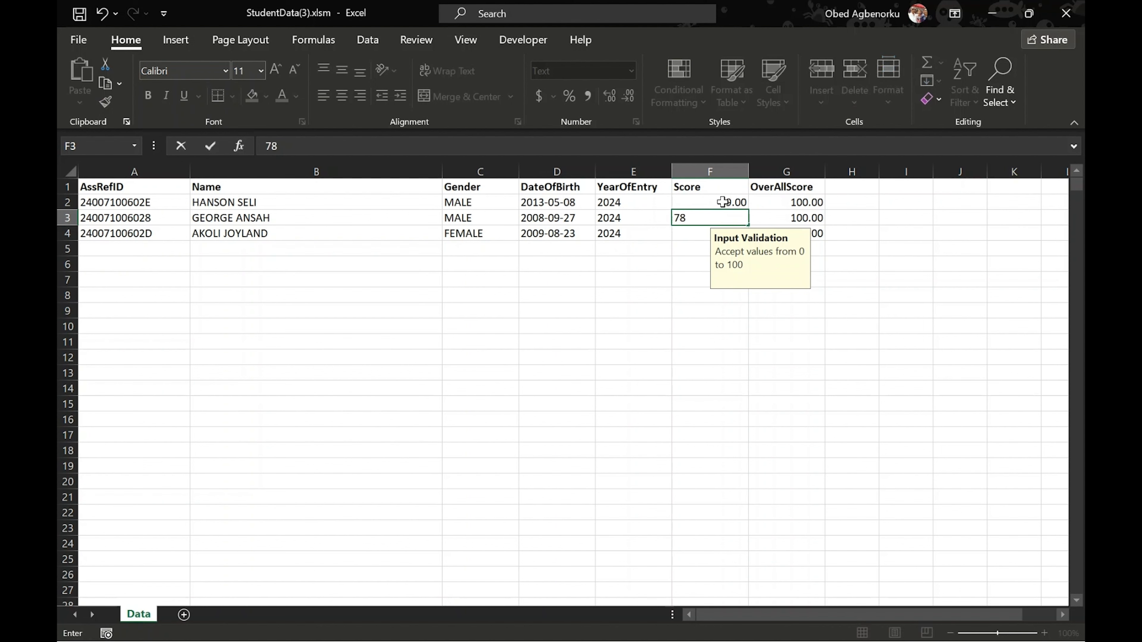
{"action": "key", "text": "Return"}
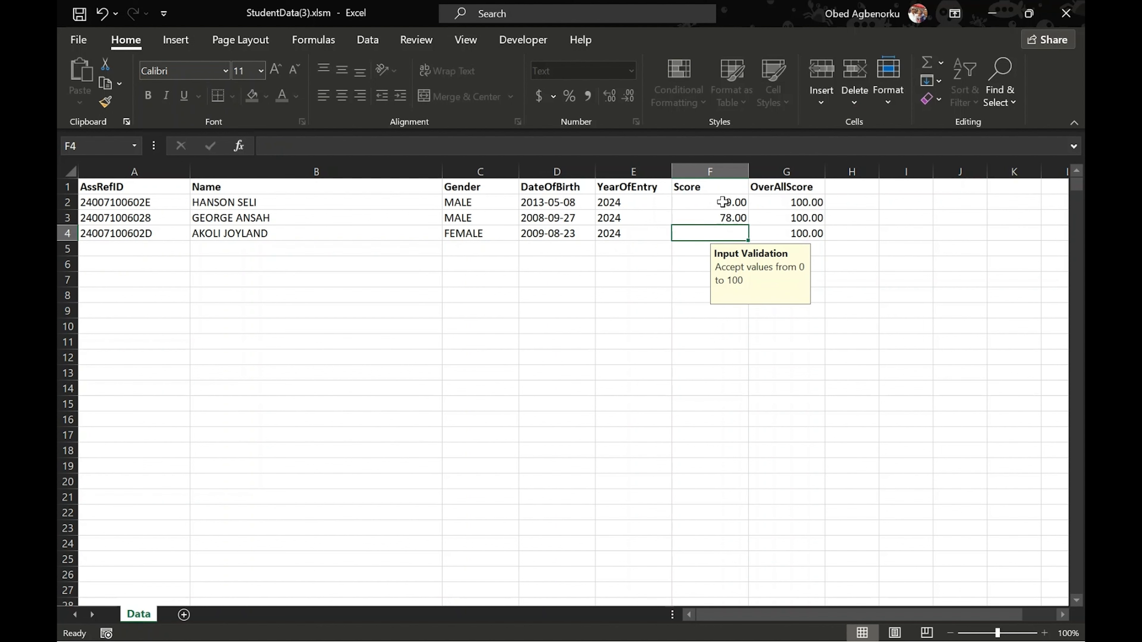
{"action": "type", "text": "82"}
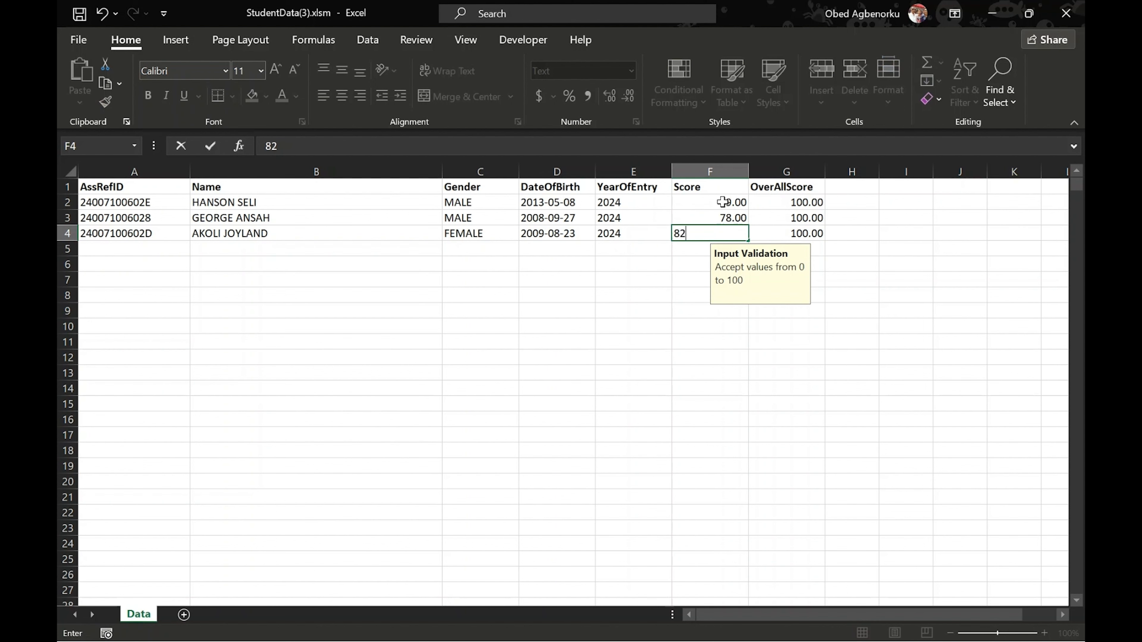
{"action": "left_click", "coordinate": [619, 206]}
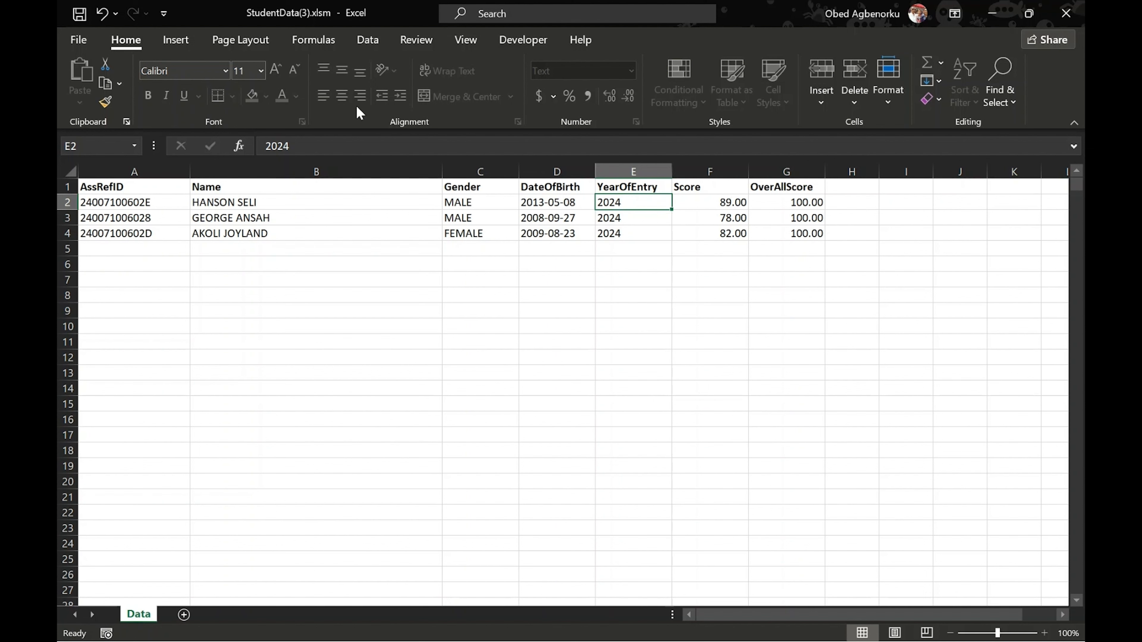
Save the StudentData(3).xlsm workbook and close it.
{"action": "left_click", "coordinate": [80, 17]}
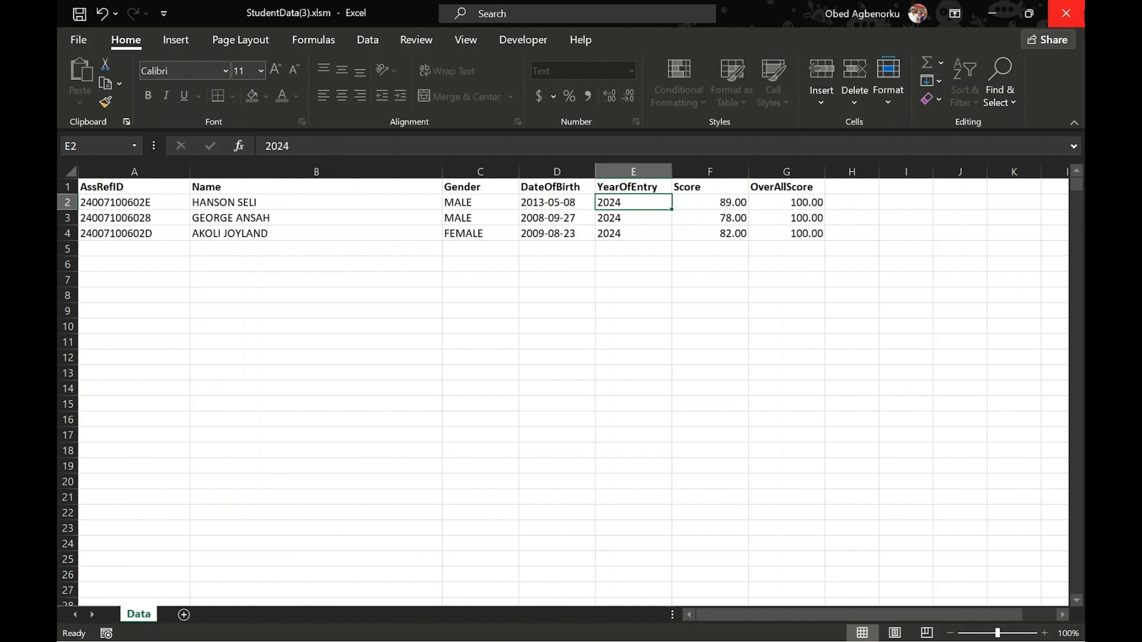
{"action": "left_click", "coordinate": [1063, 12]}
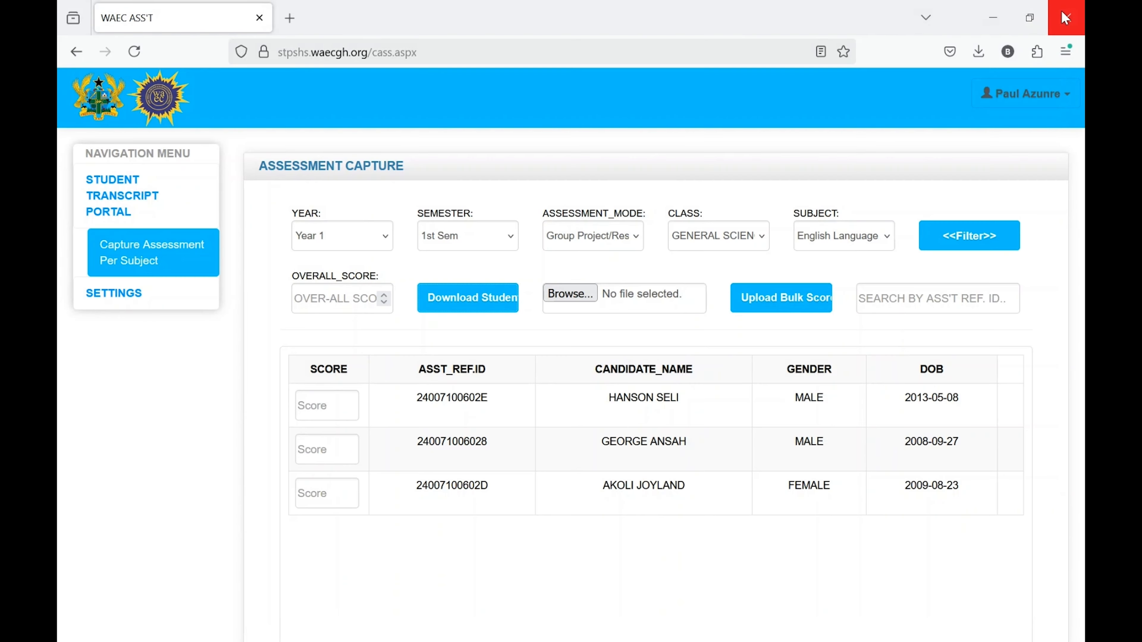
Switch to File Explorer, copy StudentData(3).xlsm from the Downloads folder, and select StudentData.xlsm in the Pictures folder.
{"action": "mouse_move", "coordinate": [592, 641]}
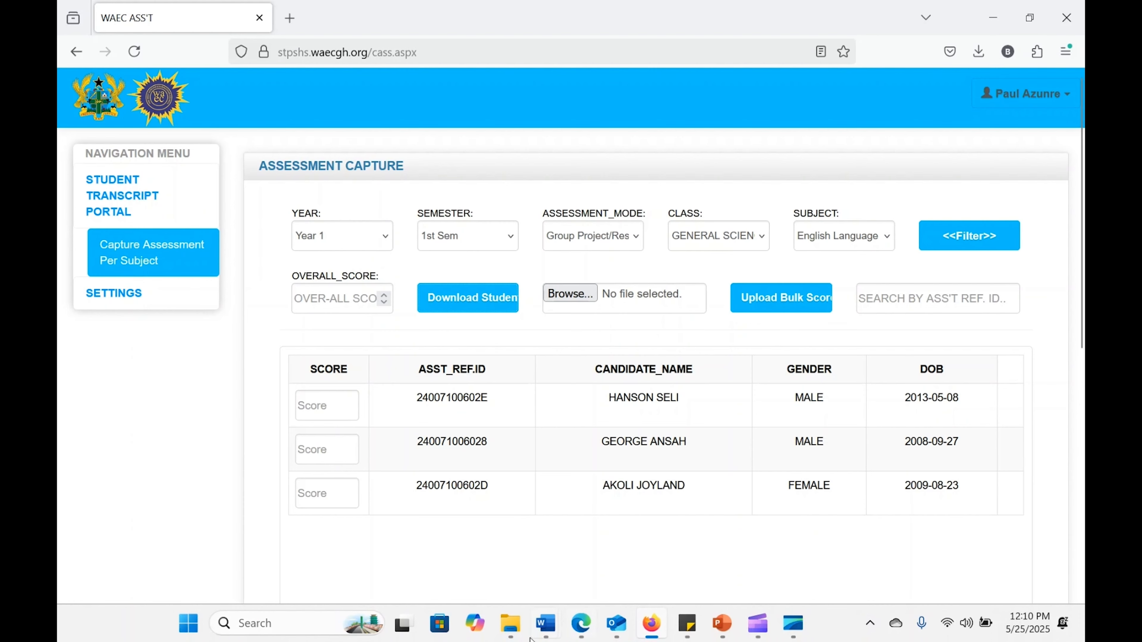
{"action": "mouse_move", "coordinate": [511, 636]}
{"action": "left_click", "coordinate": [511, 636]}
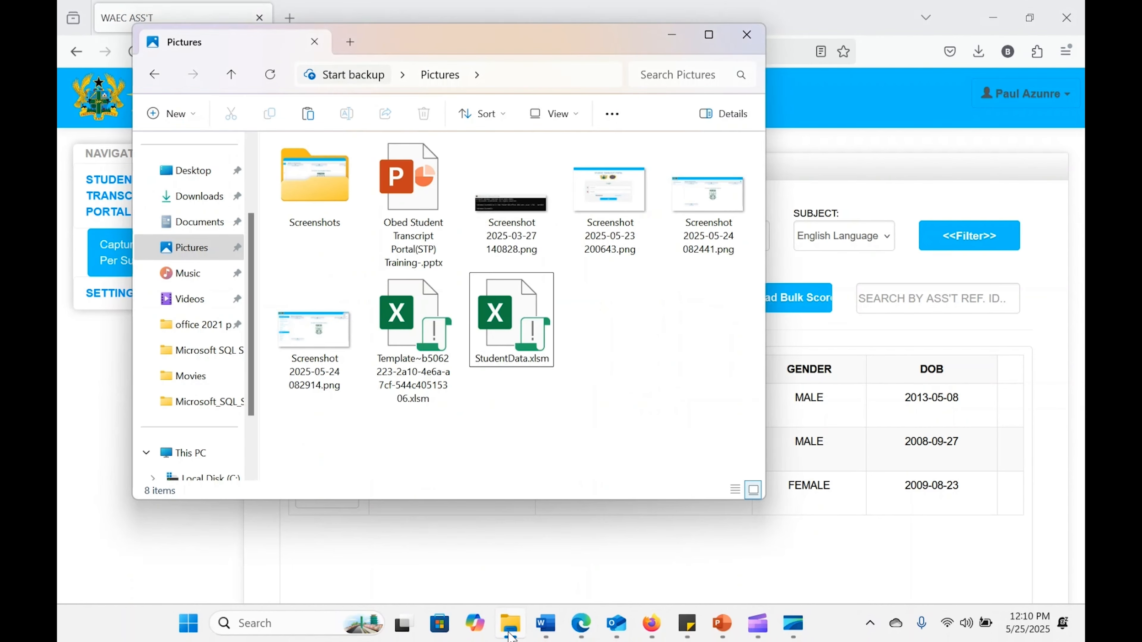
{"action": "left_click", "coordinate": [181, 204]}
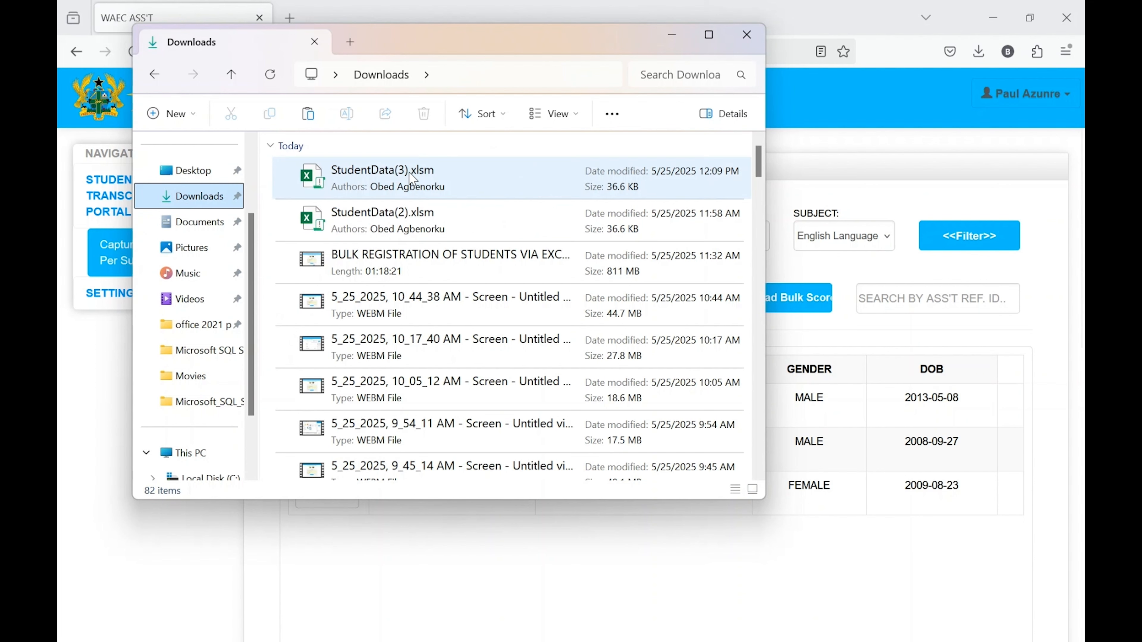
{"action": "left_click", "coordinate": [411, 172]}
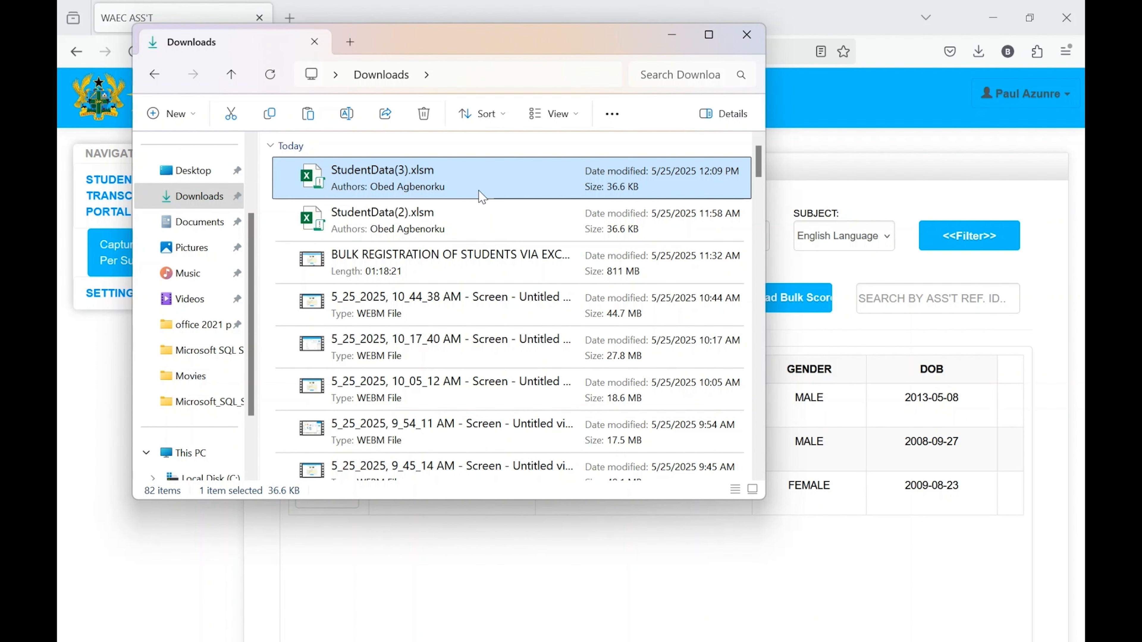
{"action": "key", "text": "ctrl+c"}
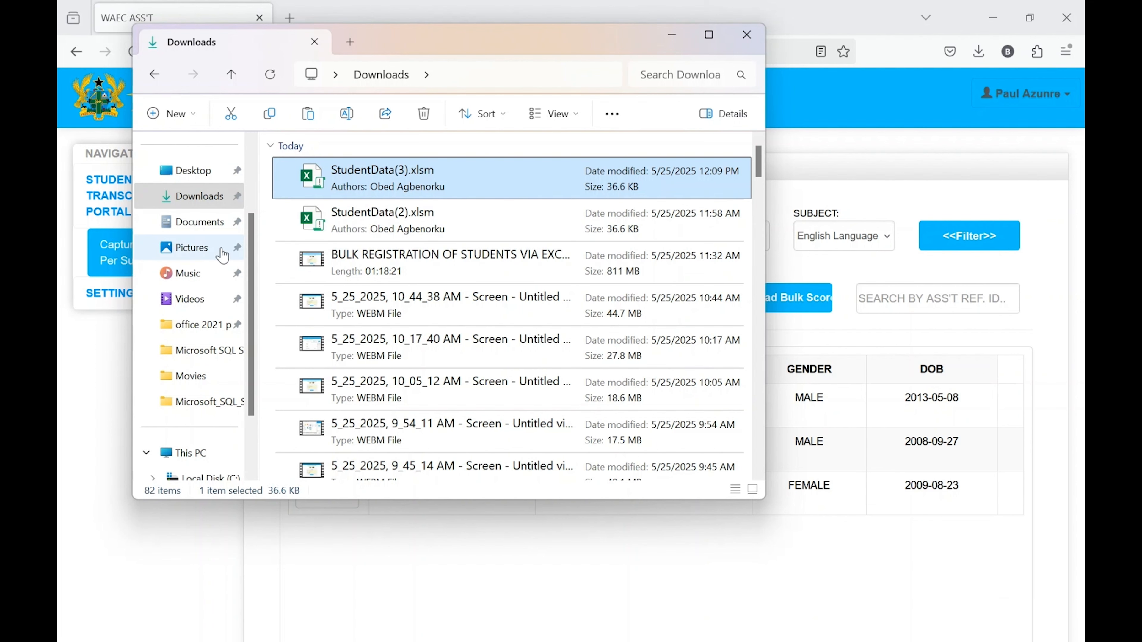
{"action": "left_click", "coordinate": [205, 251]}
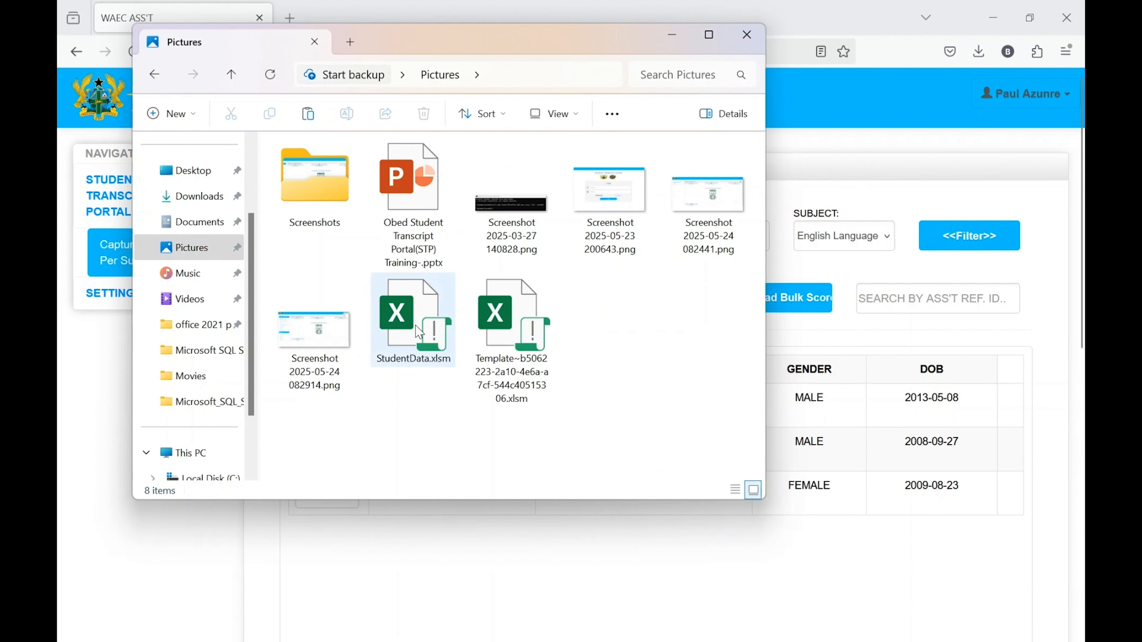
{"action": "left_click", "coordinate": [418, 331]}
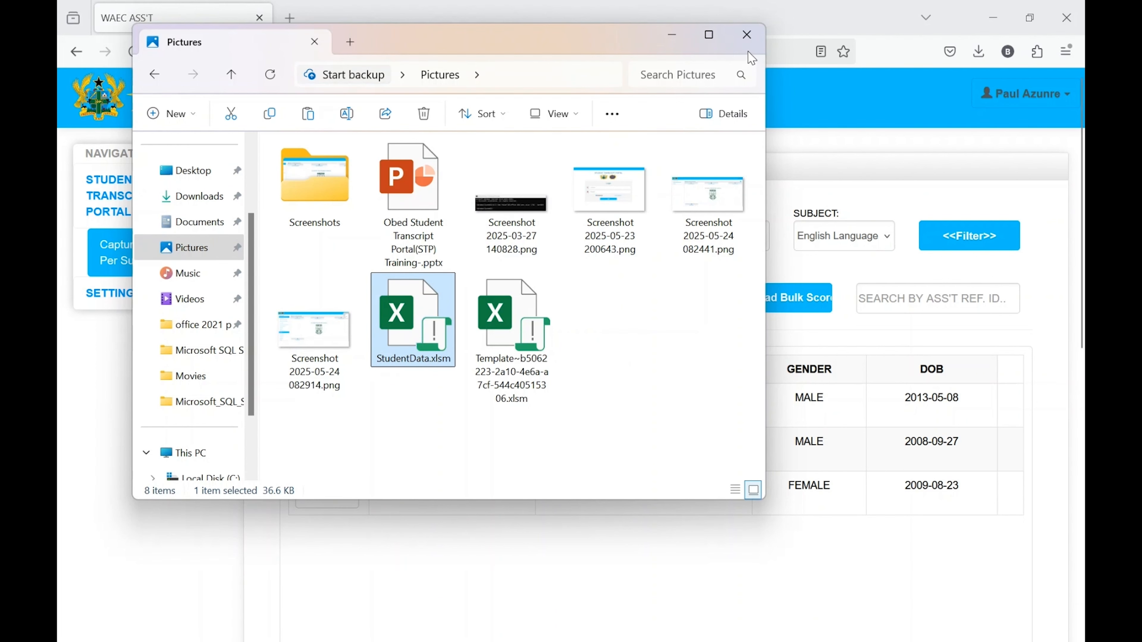
Close the File Explorer window showing the Pictures folder and return to the Assessment Capture page.
{"action": "left_click", "coordinate": [746, 35]}
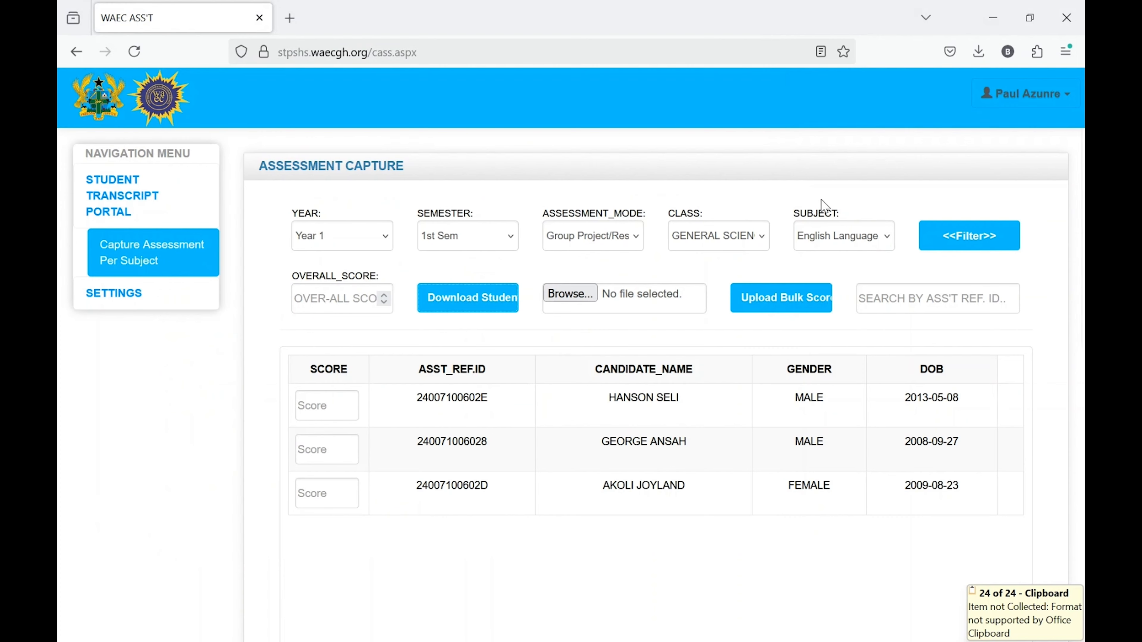
{"action": "left_click", "coordinate": [644, 296]}
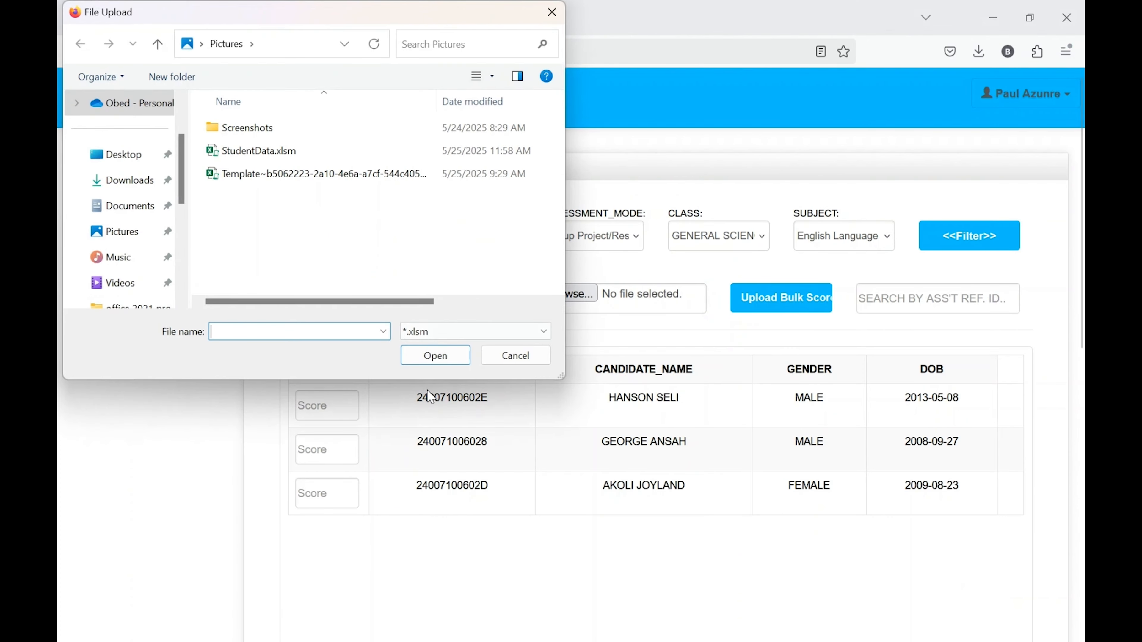
{"action": "left_click", "coordinate": [519, 354]}
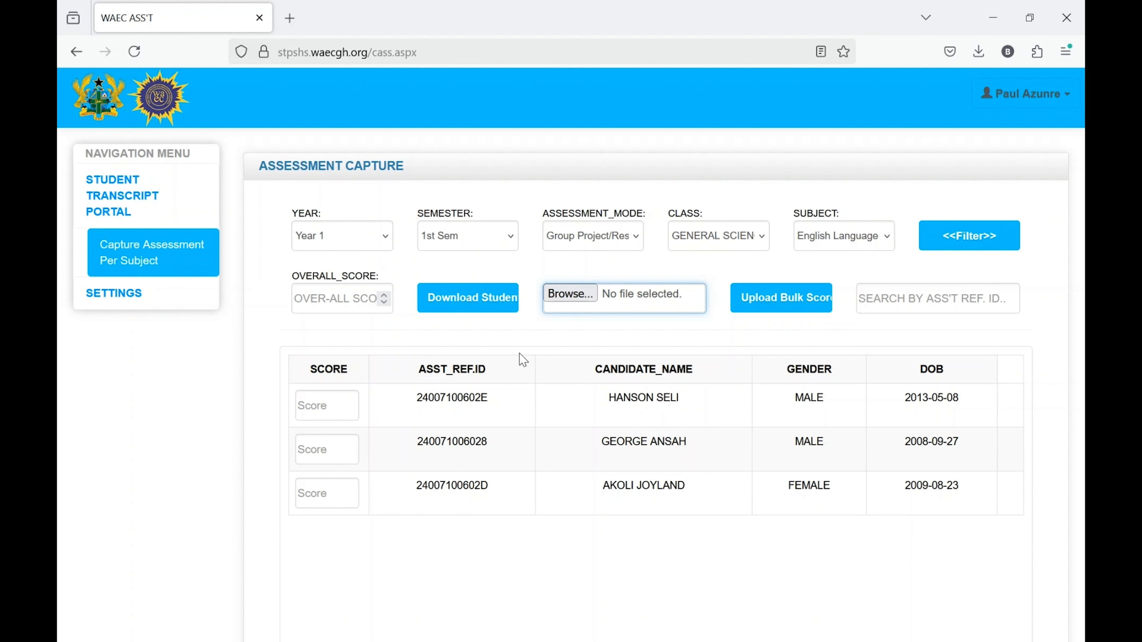
{"action": "left_click", "coordinate": [1026, 95]}
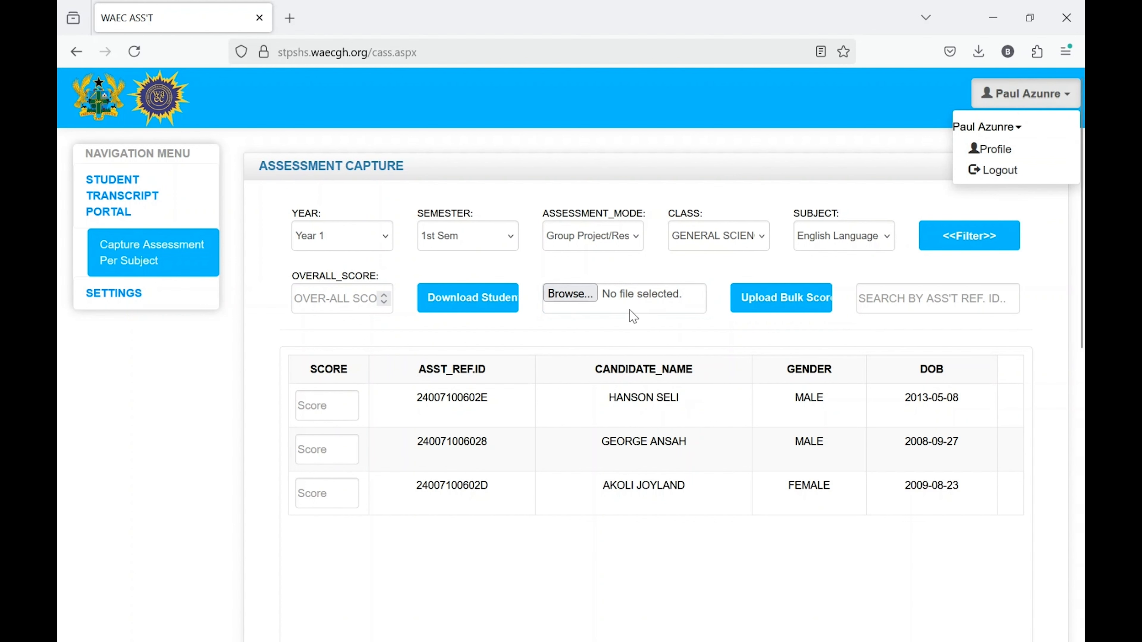
Choose StudentData.xlsm from the Pictures folder as the score file and upload the bulk scores.
{"action": "left_click", "coordinate": [634, 302]}
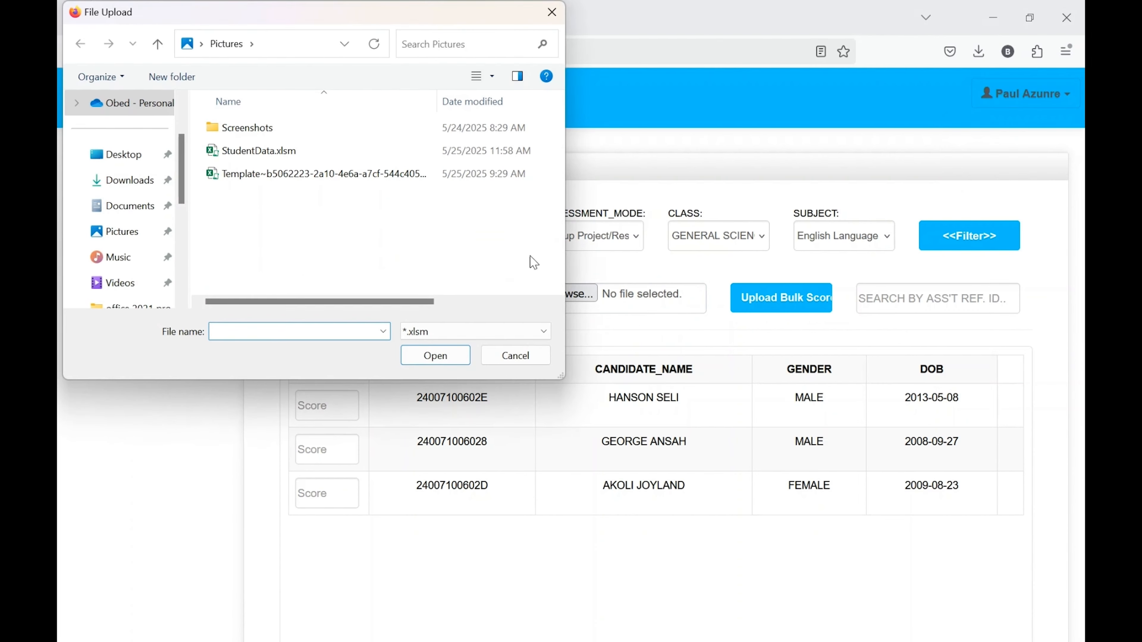
{"action": "left_click", "coordinate": [252, 153]}
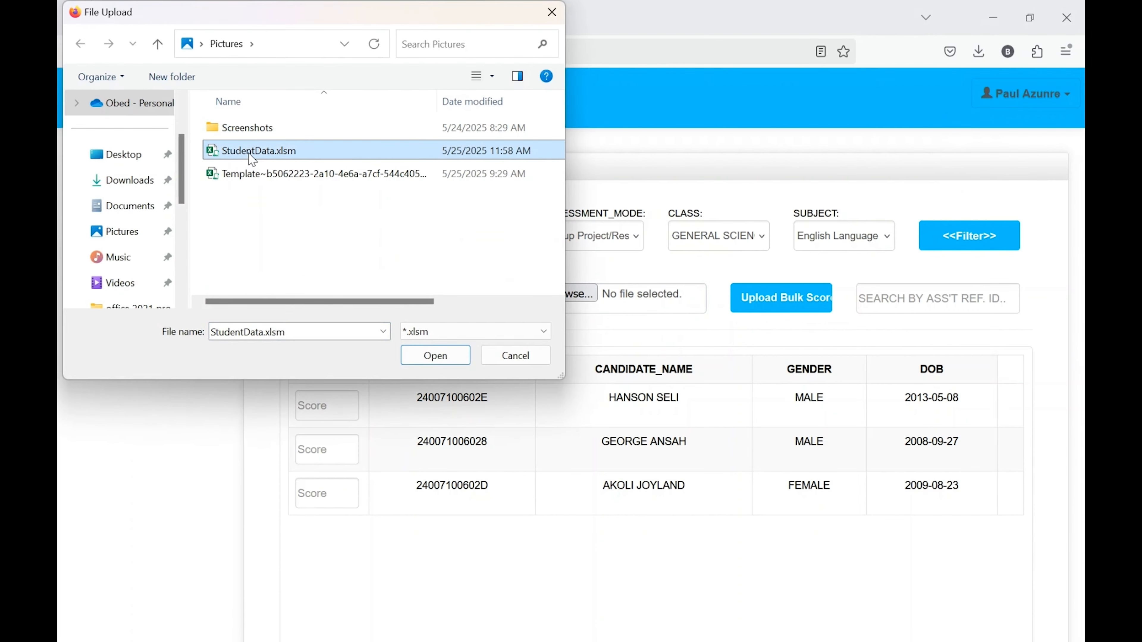
{"action": "left_click", "coordinate": [435, 356]}
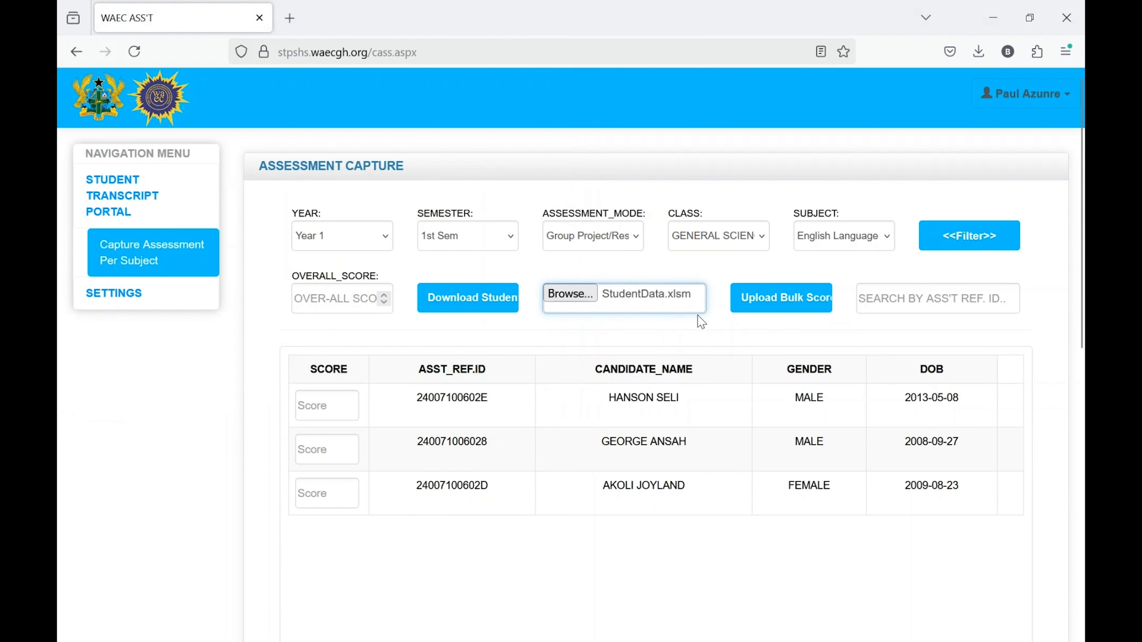
{"action": "left_click", "coordinate": [793, 305]}
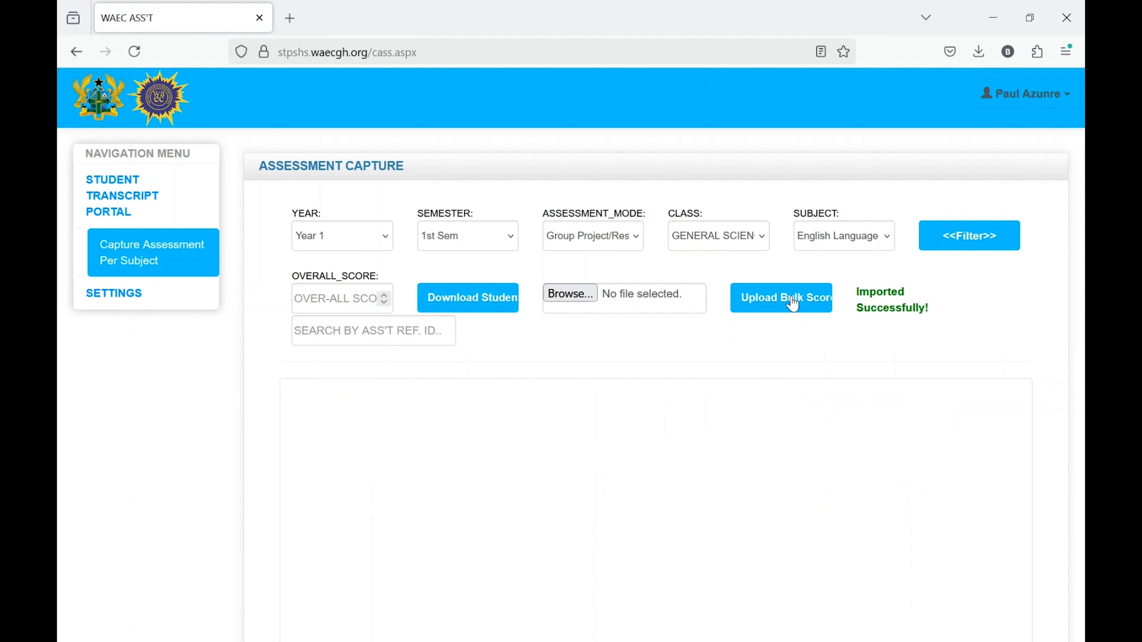
Refresh the table of submitted student scores below the assessment entry area.
{"action": "scroll", "coordinate": [794, 252], "scroll_direction": "down", "scroll_amount": 5}
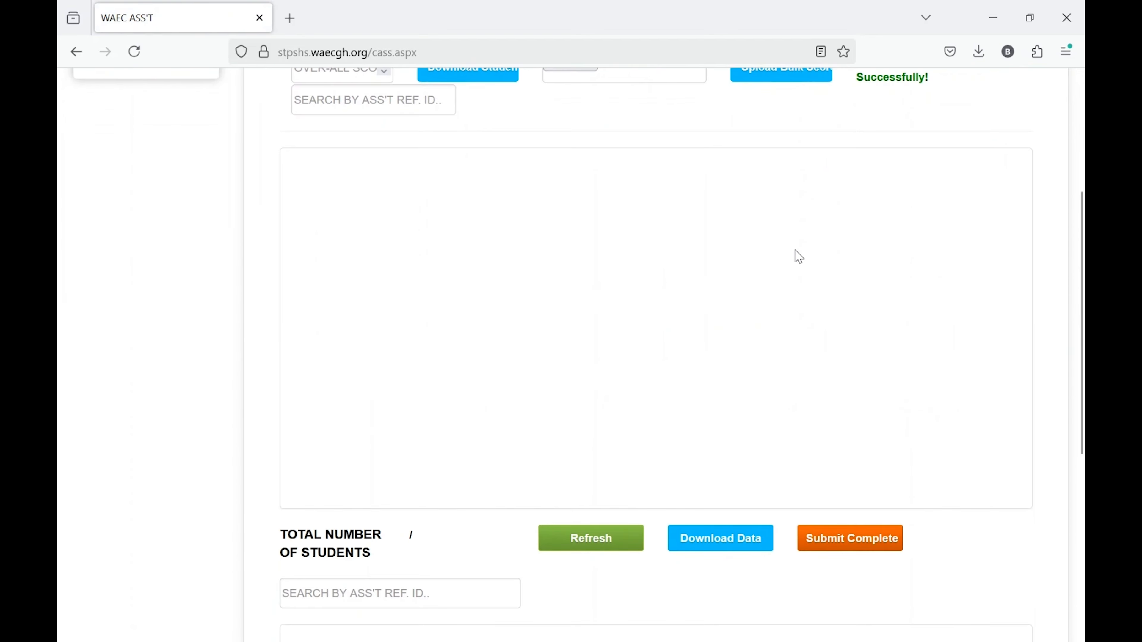
{"action": "scroll", "coordinate": [798, 256], "scroll_direction": "up", "scroll_amount": 5}
{"action": "scroll", "coordinate": [799, 256], "scroll_direction": "down", "scroll_amount": 10}
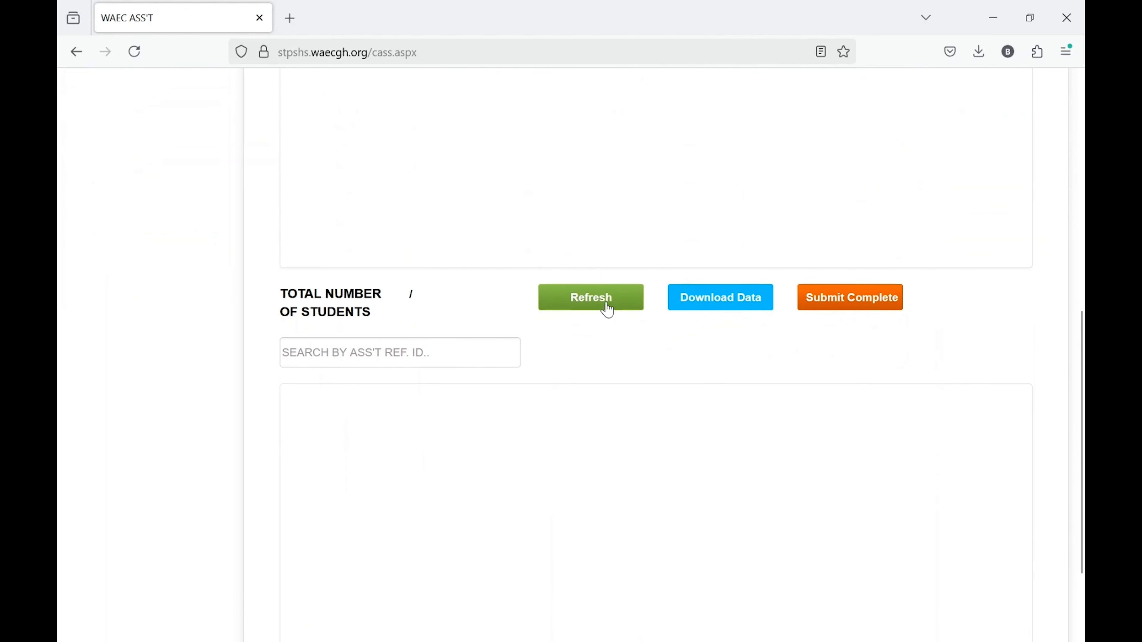
{"action": "left_click", "coordinate": [605, 303]}
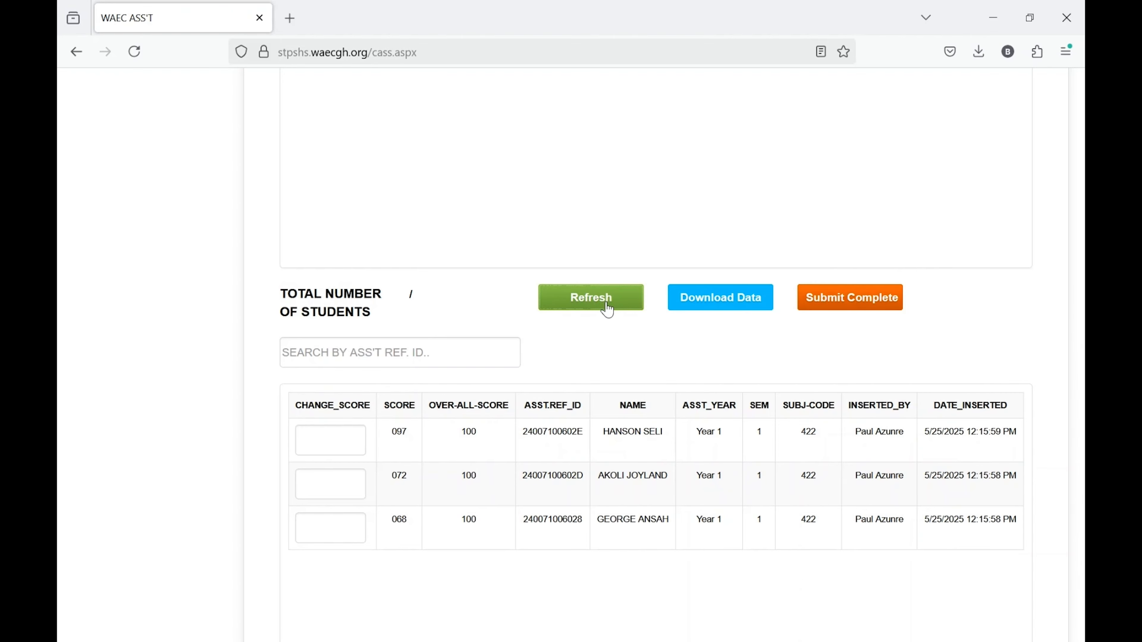
{"action": "left_click", "coordinate": [607, 304]}
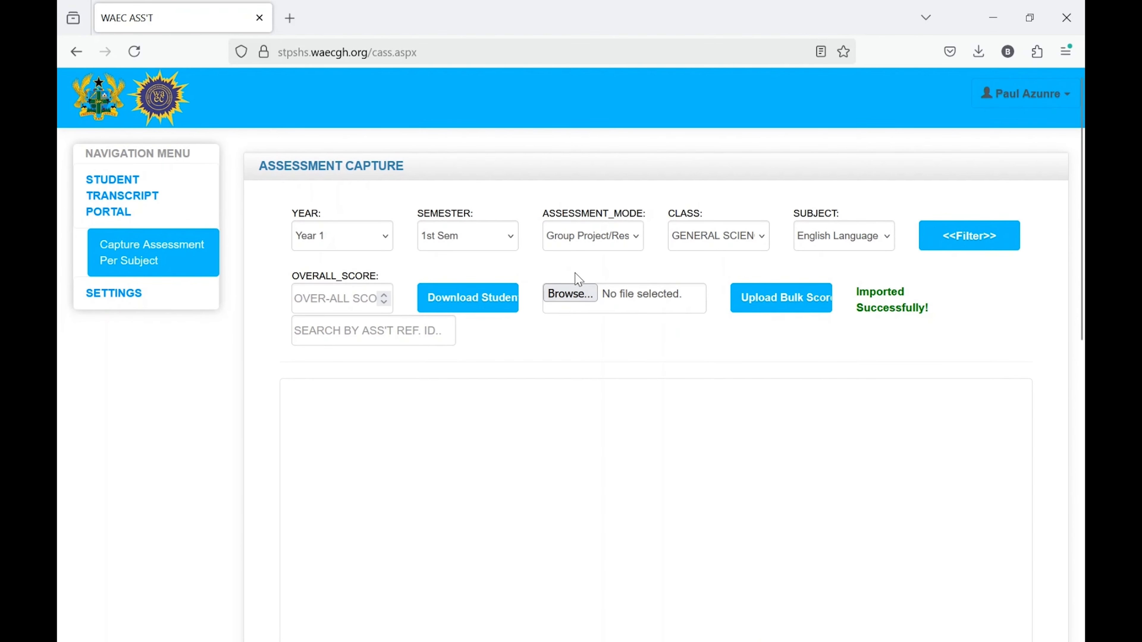
Change the score of the first student in the submitted scores table to 68.
{"action": "scroll", "coordinate": [657, 505], "scroll_direction": "down", "scroll_amount": 10}
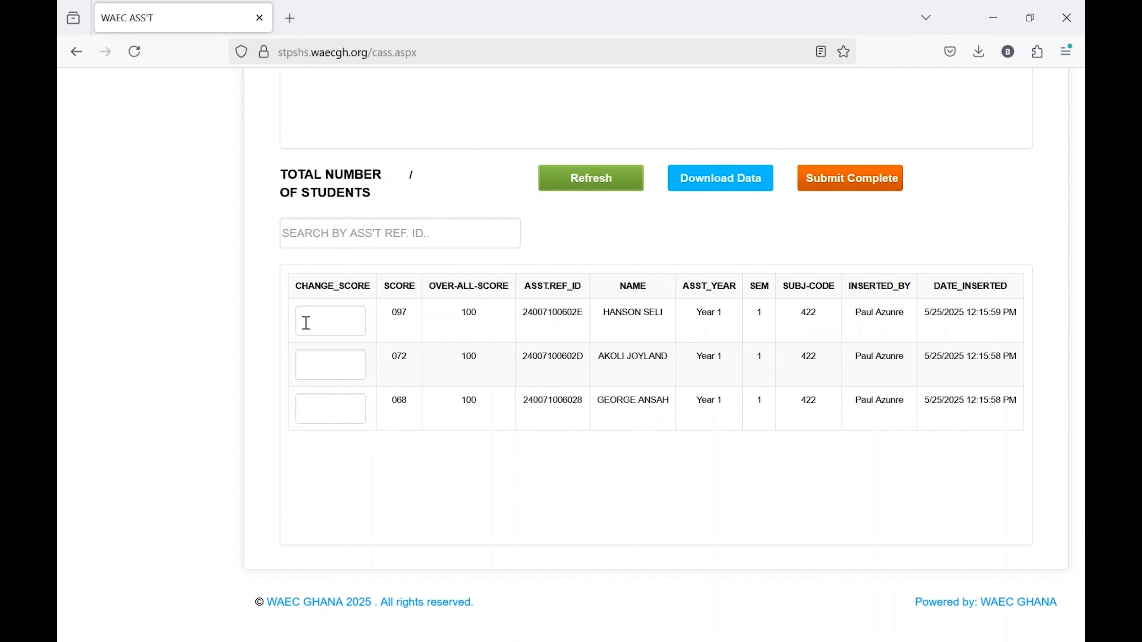
{"action": "left_click", "coordinate": [385, 240]}
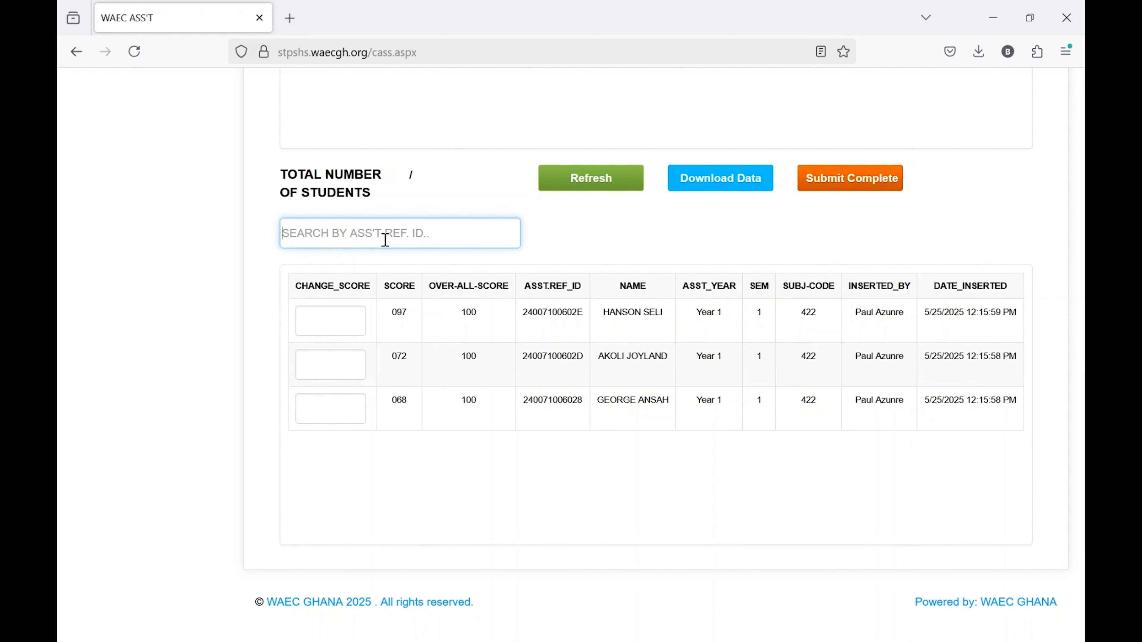
{"action": "left_click", "coordinate": [483, 343]}
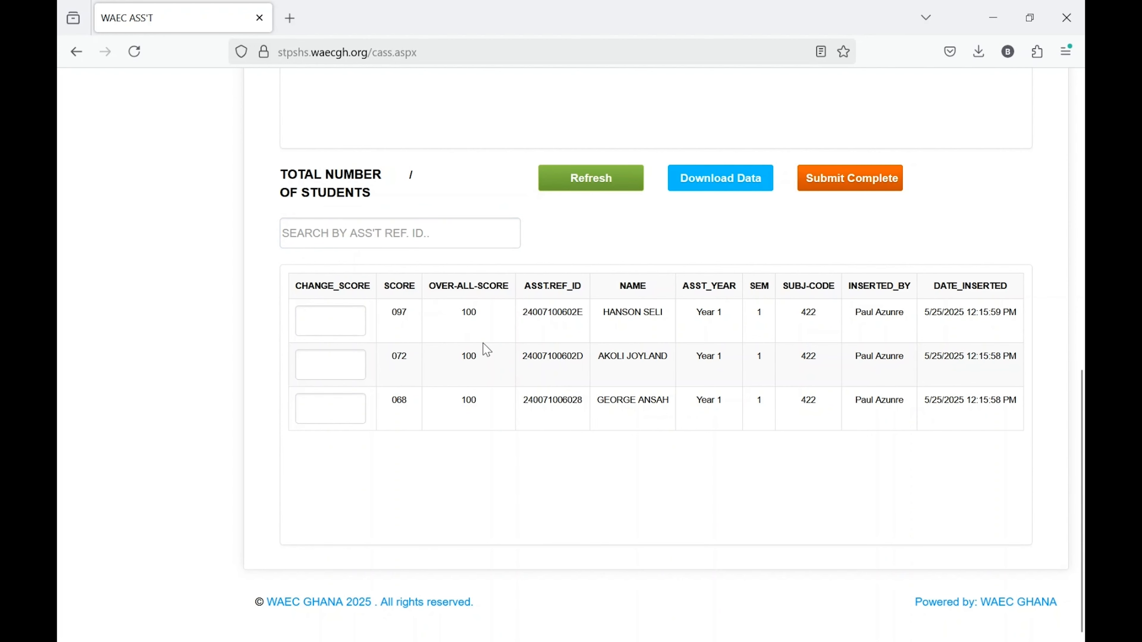
{"action": "left_click", "coordinate": [330, 326]}
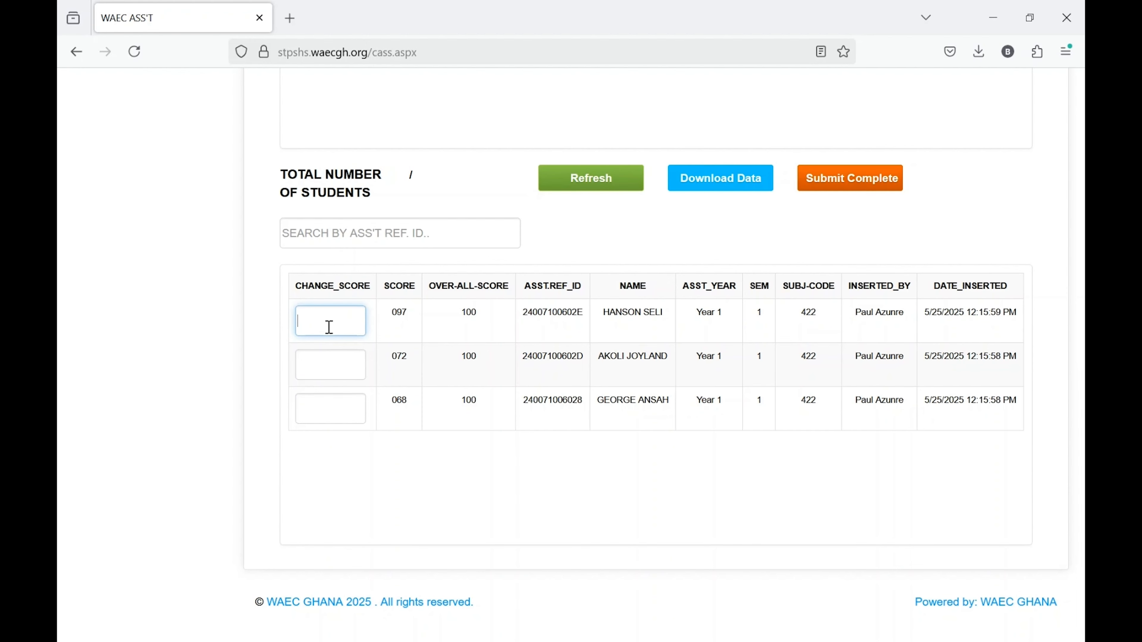
{"action": "type", "text": "68"}
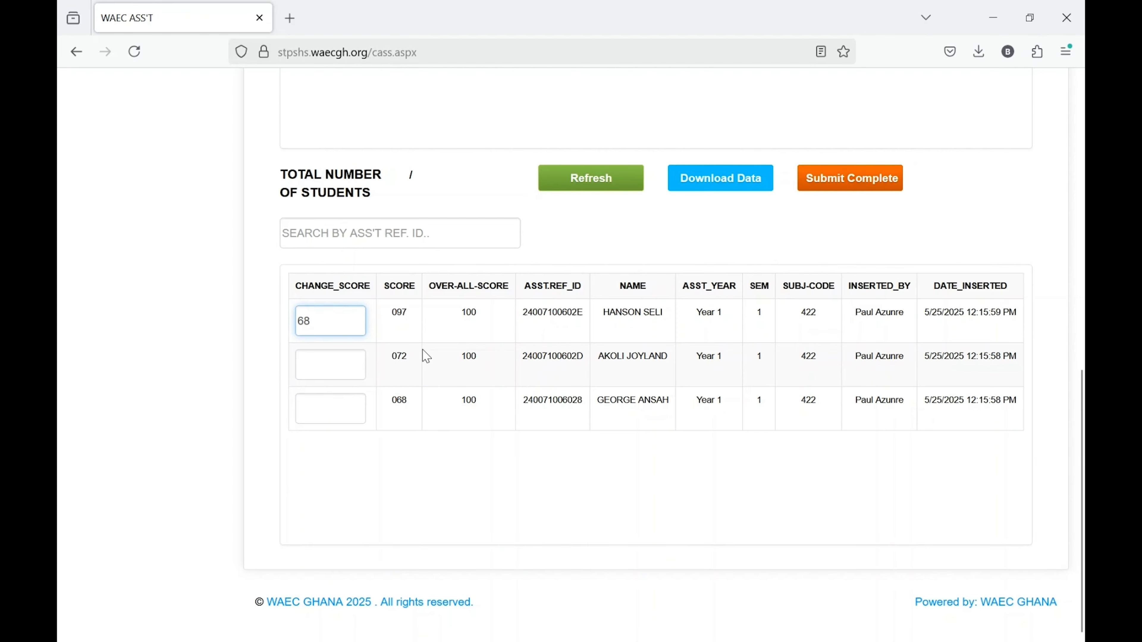
{"action": "key", "text": "Return"}
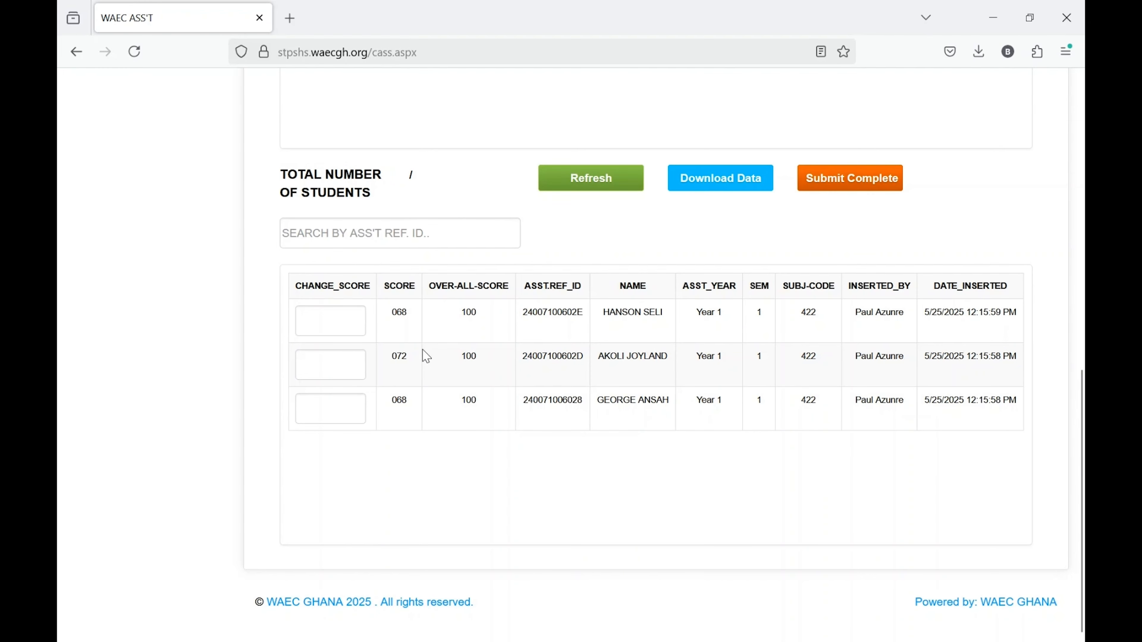
{"action": "double_click", "coordinate": [398, 312]}
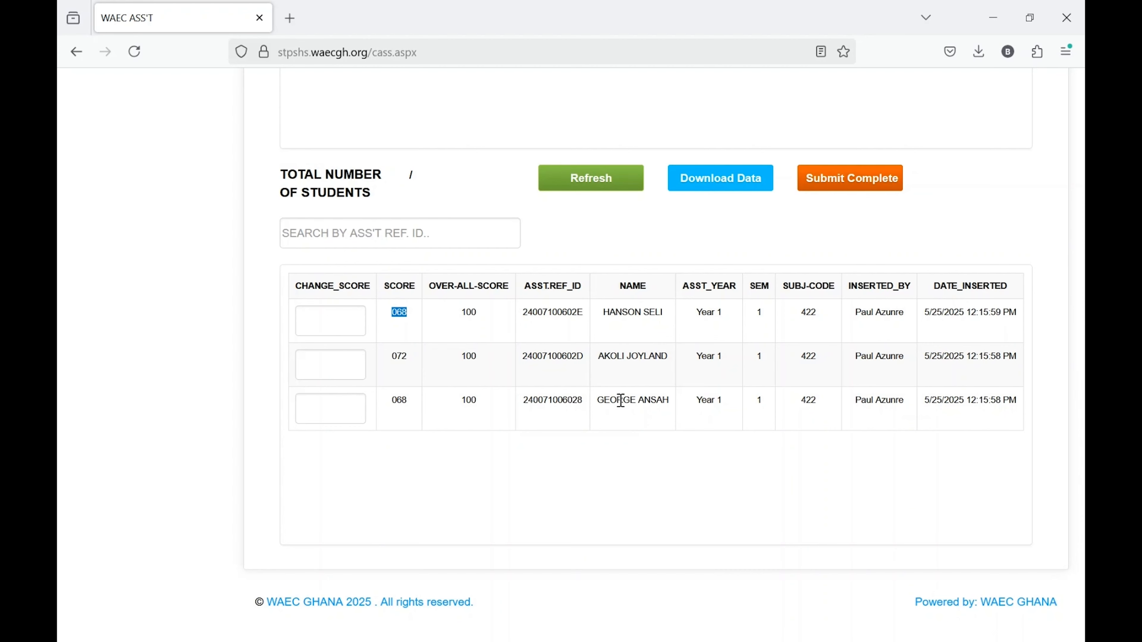
{"action": "left_click", "coordinate": [582, 381]}
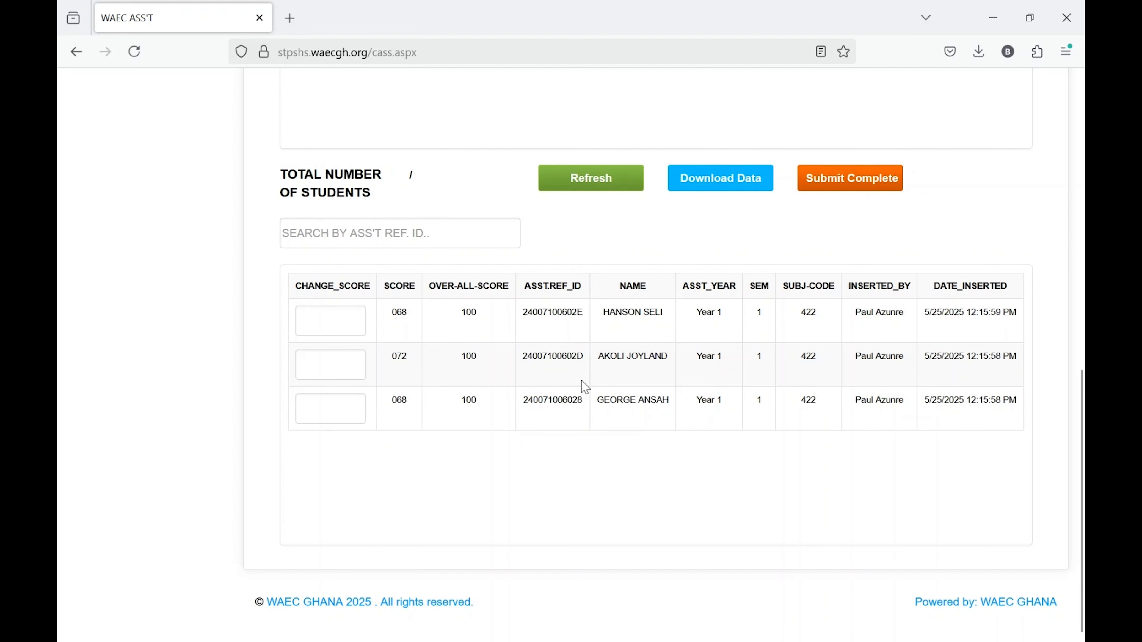